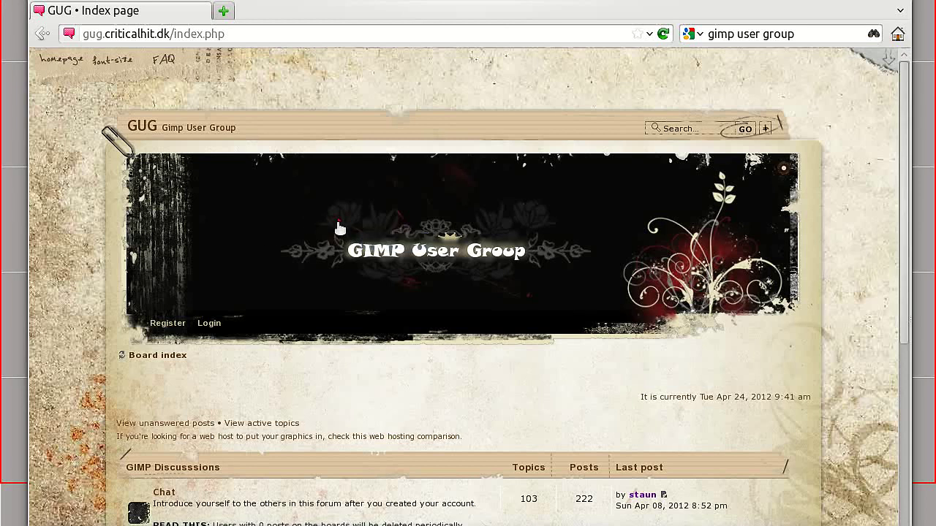
# Mark the GIMP User Group banner title and zoom the forum page in via View > Zoom
pyautogui.moveTo(334, 226)
pyautogui.mouseDown()
pyautogui.moveTo(363, 269)
pyautogui.moveTo(488, 278)
pyautogui.moveTo(519, 271)
pyautogui.moveTo(528, 245)
pyautogui.moveTo(507, 227)
pyautogui.moveTo(418, 222)
pyautogui.moveTo(353, 224)
pyautogui.moveTo(332, 253)
pyautogui.mouseUp()
pyautogui.click(108, 2)
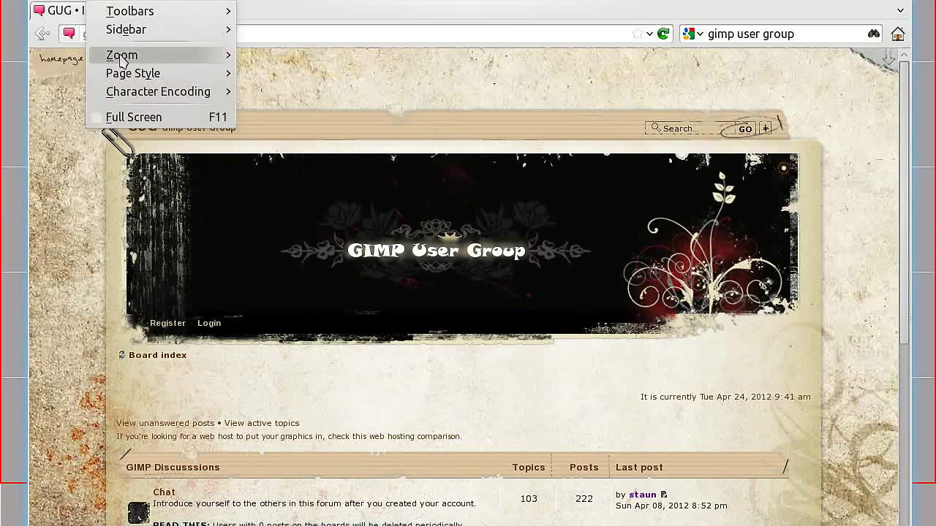
pyautogui.moveTo(214, 59)
pyautogui.click(354, 57)
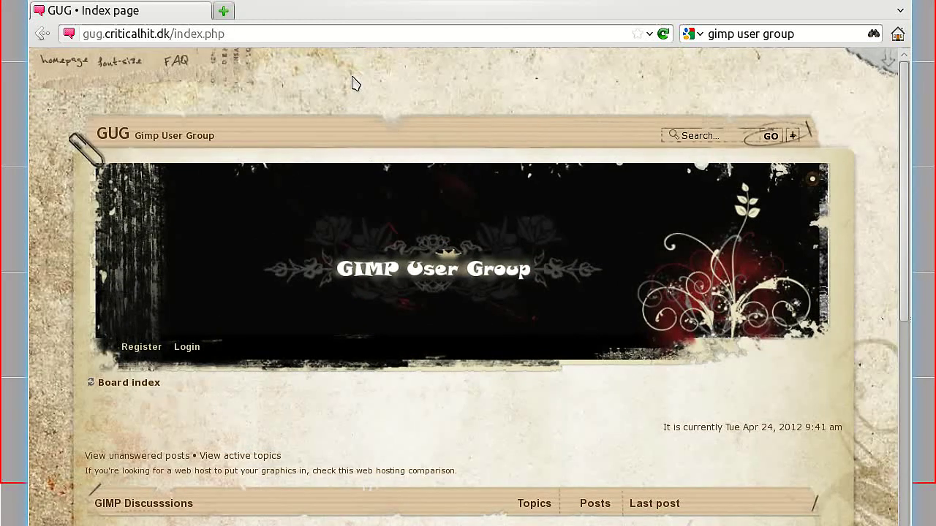
# Zoom the page further with Ctrl++ and save the KSnapshot capture as ub12.png
pyautogui.hotkey('ctrl', '+')
pyautogui.hotkey('ctrl', '+')
pyautogui.hotkey('ctrl', '+')
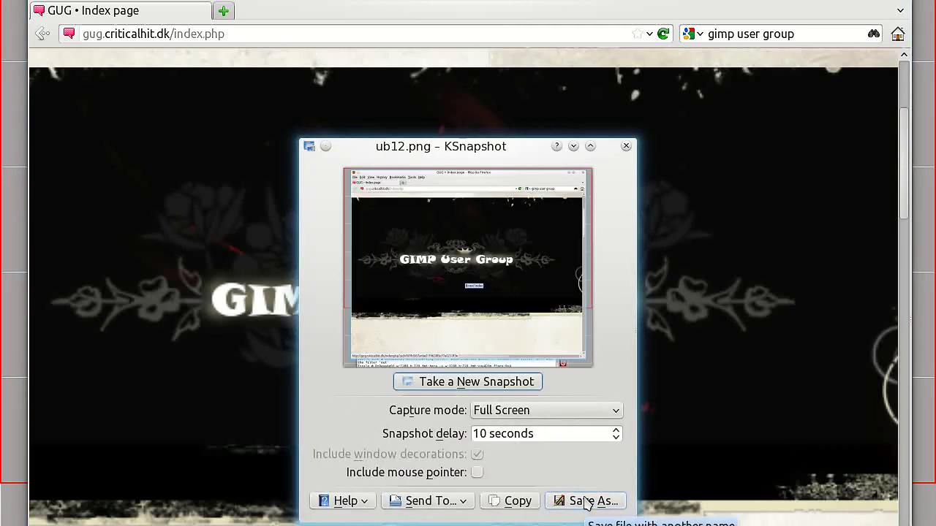
pyautogui.click(587, 502)
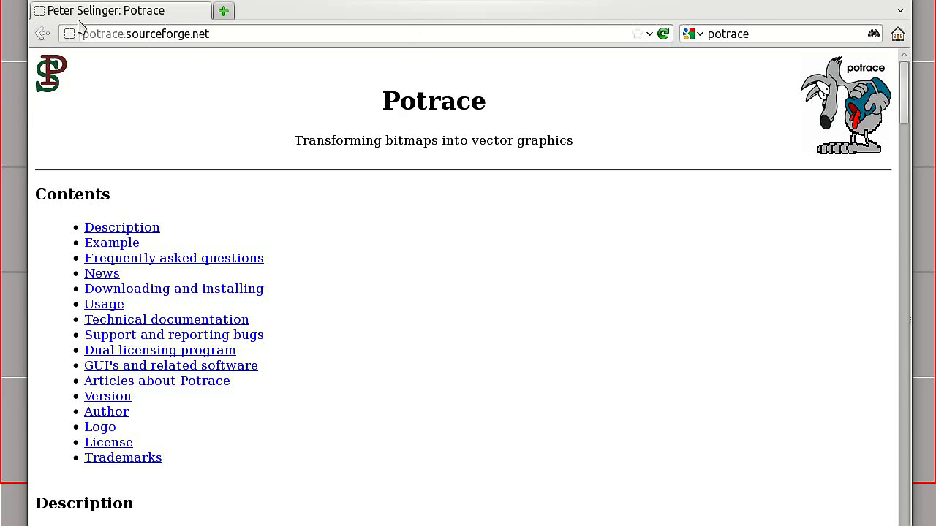
# Mark the potrace.sourceforge.net address and Potrace title, then scroll down to the download table
pyautogui.moveTo(76, 19)
pyautogui.mouseDown()
pyautogui.moveTo(66, 43)
pyautogui.moveTo(80, 56)
pyautogui.moveTo(133, 69)
pyautogui.moveTo(217, 63)
pyautogui.moveTo(225, 51)
pyautogui.moveTo(196, 26)
pyautogui.moveTo(76, 20)
pyautogui.mouseUp()
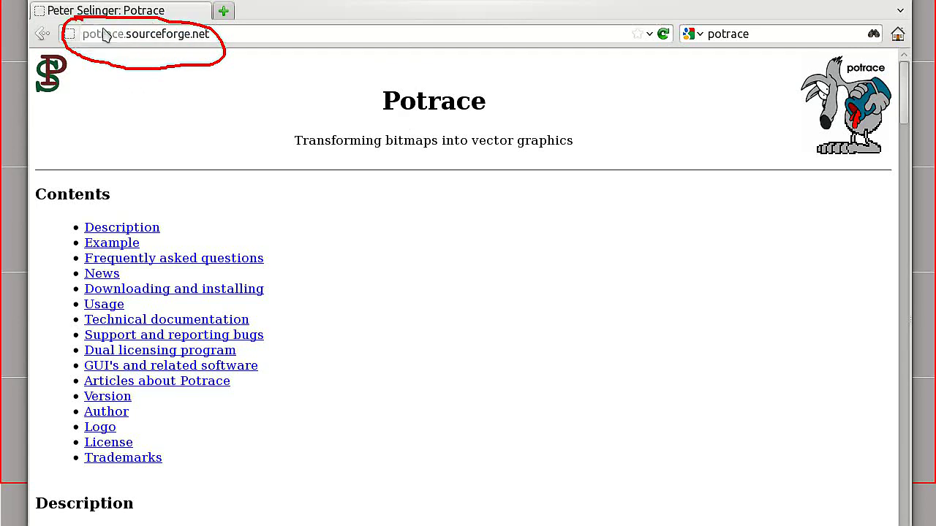
pyautogui.moveTo(446, 78)
pyautogui.mouseDown()
pyautogui.moveTo(294, 79)
pyautogui.moveTo(276, 91)
pyautogui.moveTo(272, 144)
pyautogui.moveTo(318, 166)
pyautogui.moveTo(366, 170)
pyautogui.moveTo(571, 167)
pyautogui.moveTo(581, 155)
pyautogui.moveTo(582, 112)
pyautogui.moveTo(441, 83)
pyautogui.mouseUp()
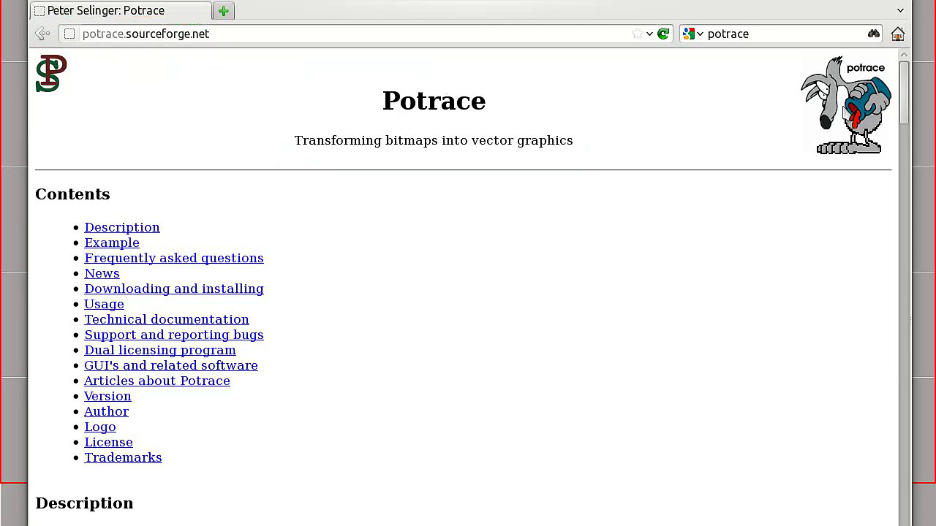
pyautogui.moveTo(902, 109); pyautogui.dragTo(886, 241)
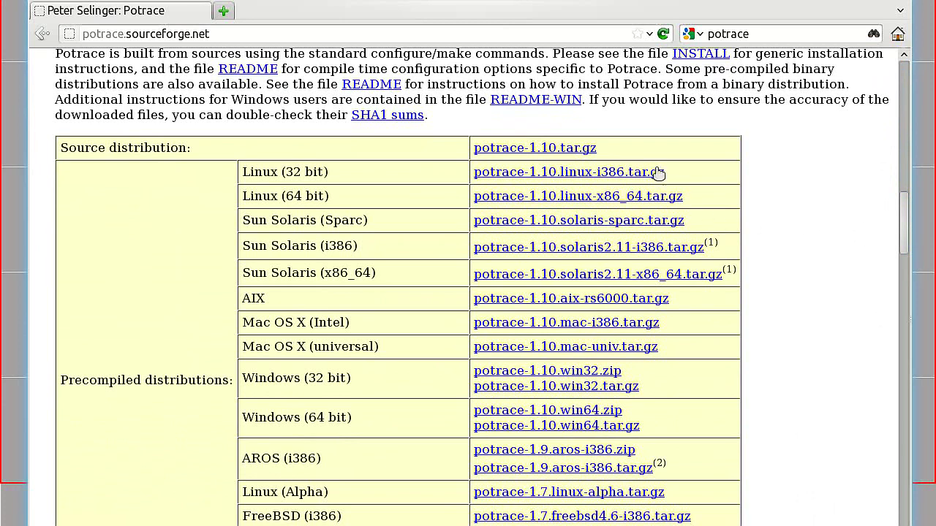
# Circle the linux-i386 and win32/win64 download links and strike out the win32.zip link
pyautogui.moveTo(658, 162)
pyautogui.mouseDown()
pyautogui.moveTo(624, 152)
pyautogui.moveTo(536, 147)
pyautogui.moveTo(499, 153)
pyautogui.moveTo(494, 166)
pyautogui.moveTo(496, 181)
pyautogui.moveTo(515, 186)
pyautogui.moveTo(654, 180)
pyautogui.mouseUp()
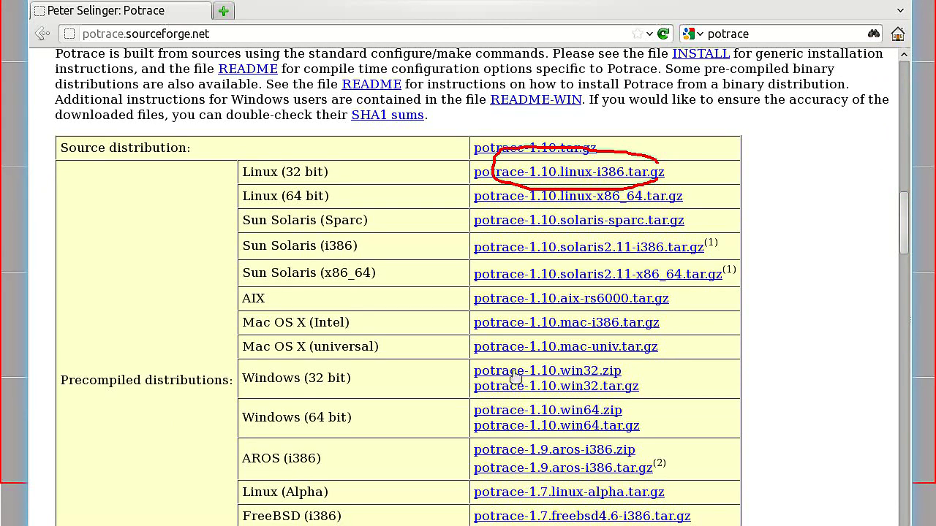
pyautogui.moveTo(507, 362)
pyautogui.mouseDown()
pyautogui.moveTo(470, 366)
pyautogui.moveTo(464, 393)
pyautogui.moveTo(466, 413)
pyautogui.moveTo(493, 441)
pyautogui.moveTo(657, 445)
pyautogui.moveTo(701, 435)
pyautogui.moveTo(676, 384)
pyautogui.moveTo(467, 351)
pyautogui.mouseUp()
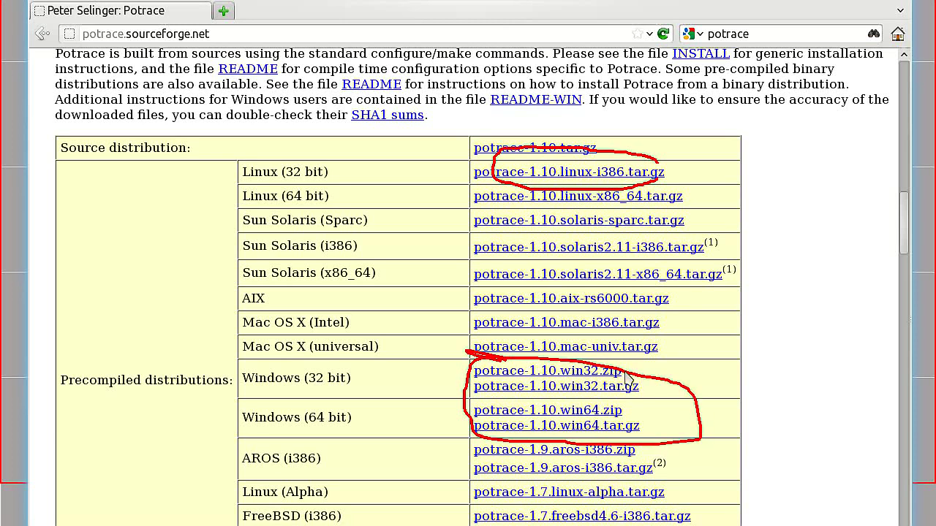
pyautogui.moveTo(461, 378); pyautogui.dragTo(634, 381)
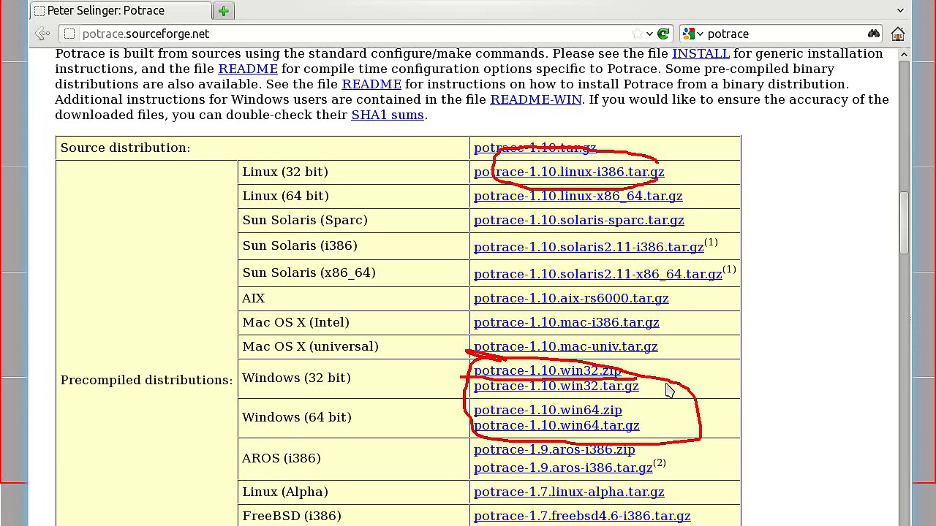
# Clear the annotation marks and scroll back to the top of the Potrace page
pyautogui.hotkey('shift', 'F9')
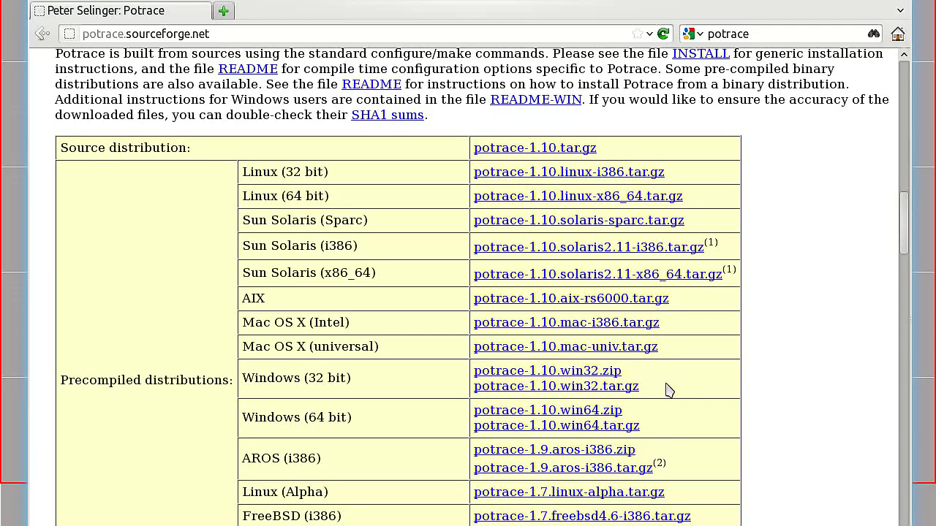
pyautogui.scroll(8, 680, 444)
pyautogui.scroll(15, 680, 444)
pyautogui.scroll(6, 676, 437)
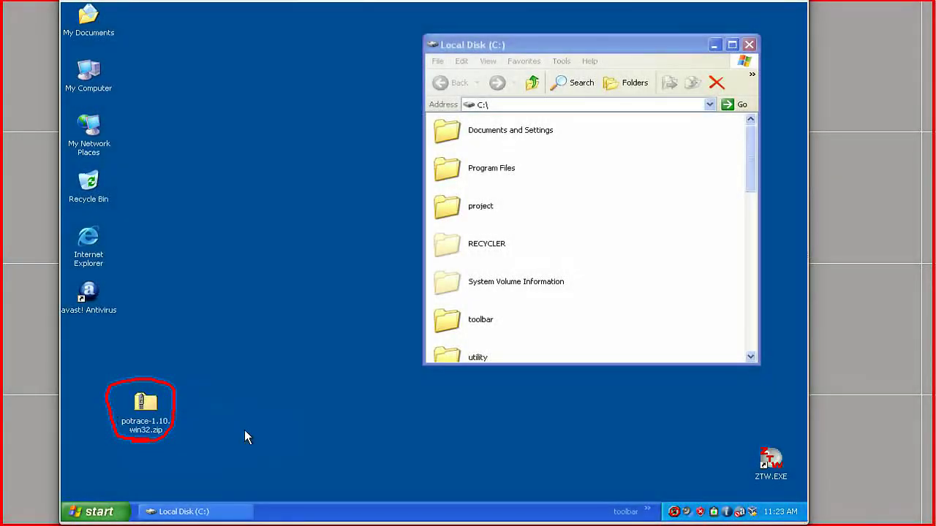
# Open the C:\project folder in its own window, placed at the upper right
pyautogui.moveTo(429, 225)
pyautogui.mouseDown()
pyautogui.moveTo(465, 223)
pyautogui.moveTo(501, 203)
pyautogui.moveTo(437, 190)
pyautogui.moveTo(417, 206)
pyautogui.moveTo(429, 226)
pyautogui.moveTo(437, 221)
pyautogui.mouseUp()
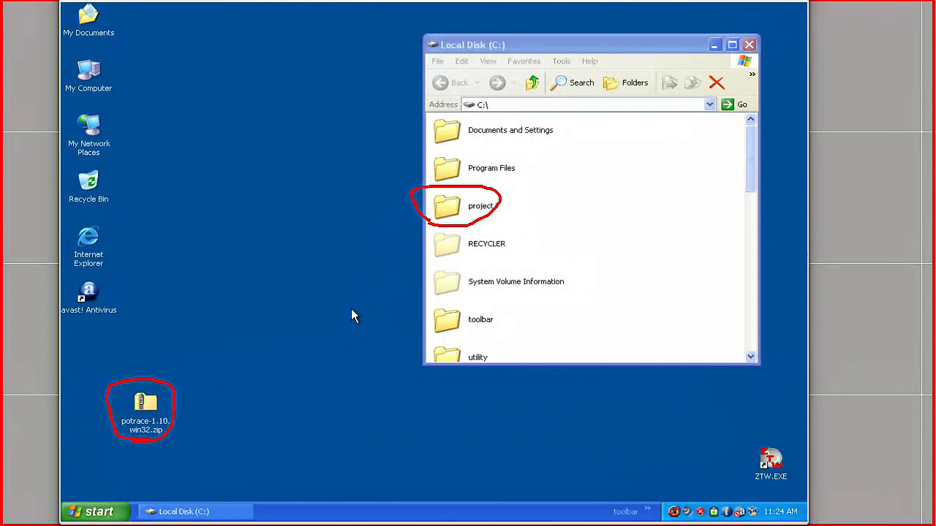
pyautogui.press('Escape')
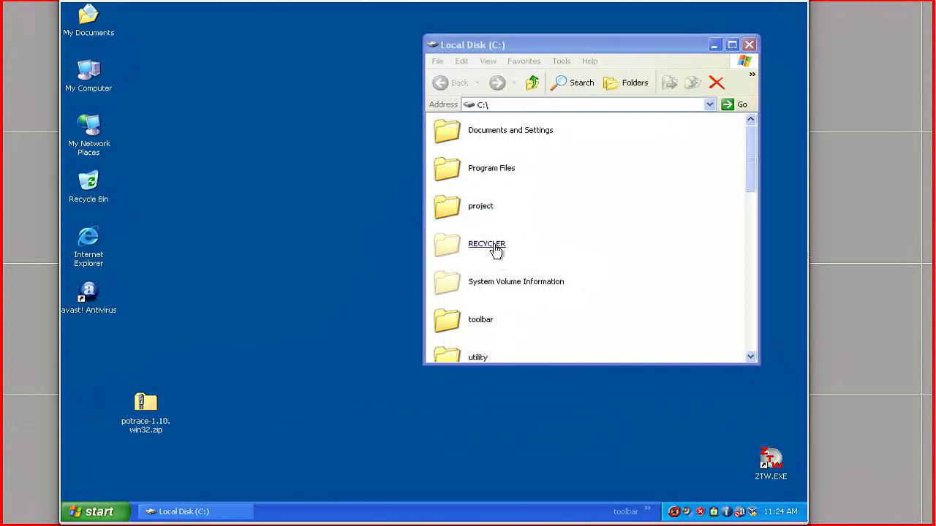
pyautogui.click(463, 212)
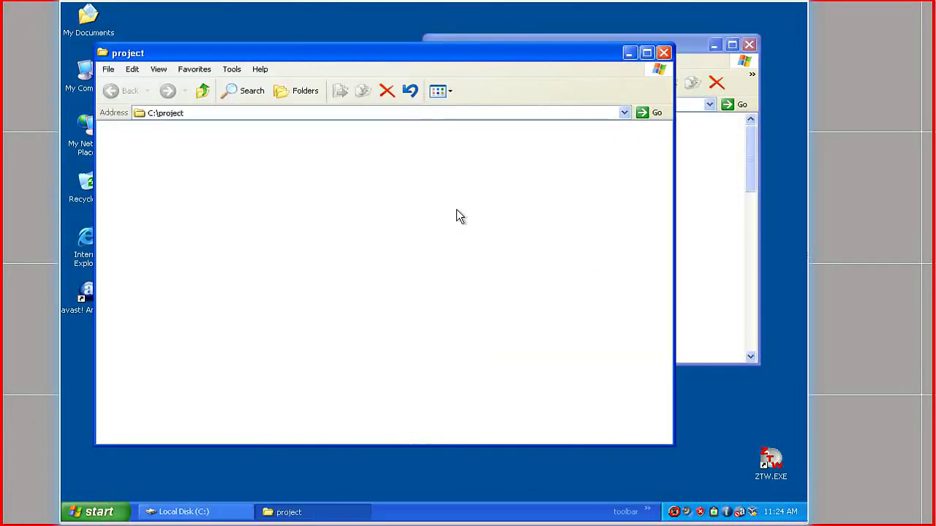
pyautogui.moveTo(461, 60); pyautogui.dragTo(571, 22)
# Select all files in the zip's potrace-1.10.win32 folder and drag them into project
pyautogui.doubleClick(142, 402)
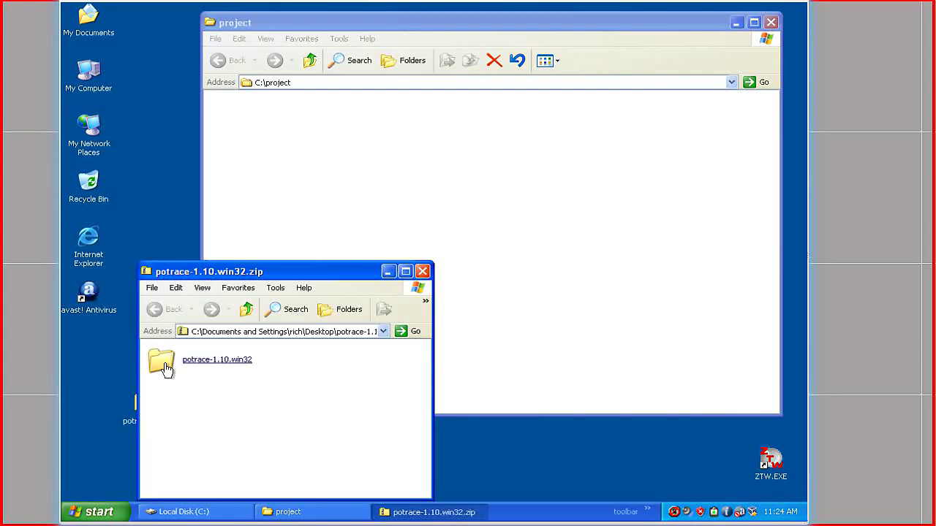
pyautogui.moveTo(167, 367)
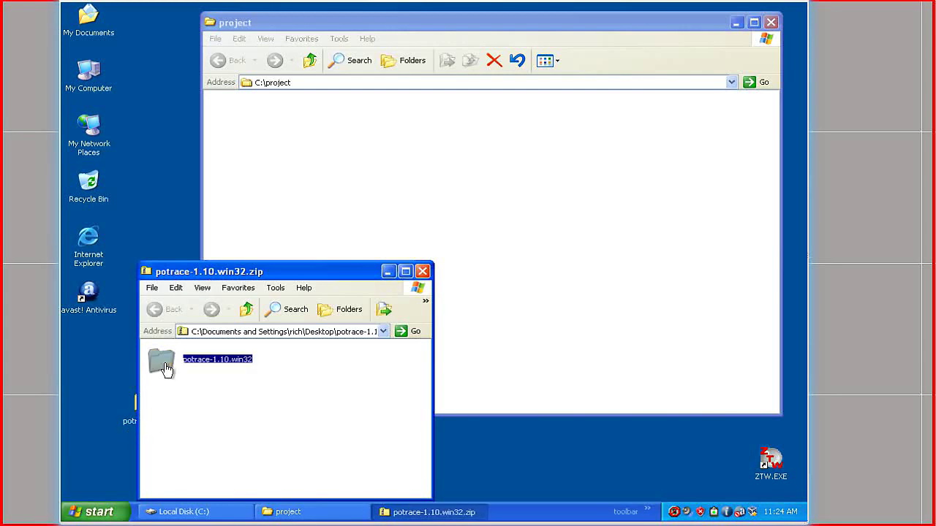
pyautogui.click(167, 367)
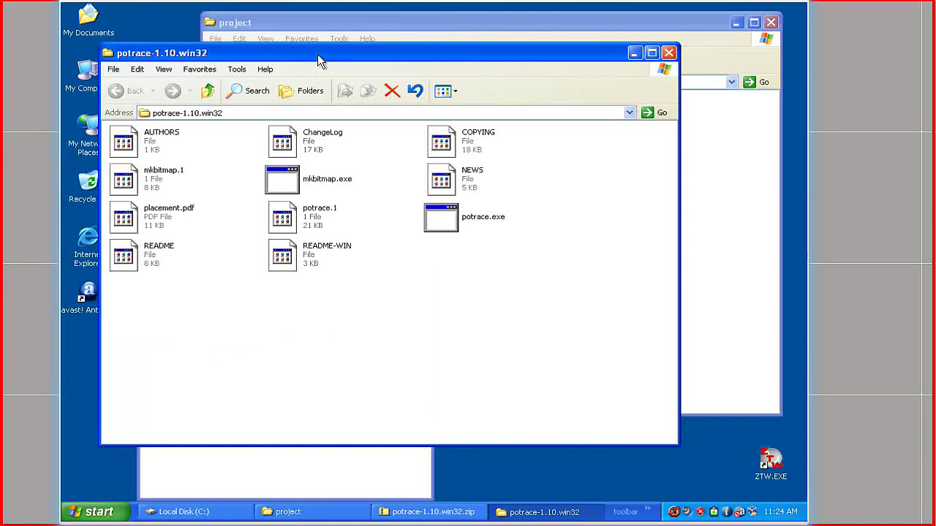
pyautogui.moveTo(318, 54); pyautogui.dragTo(318, 141)
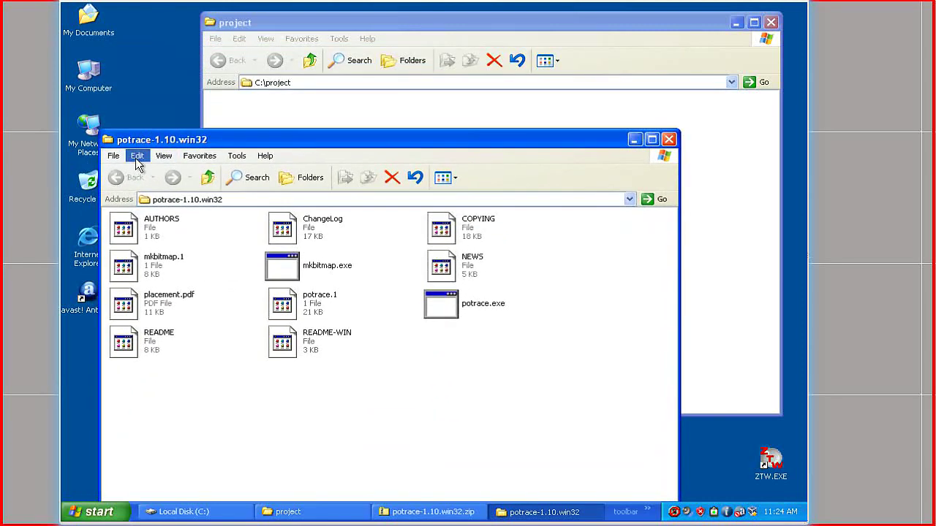
pyautogui.click(137, 157)
pyautogui.click(155, 267)
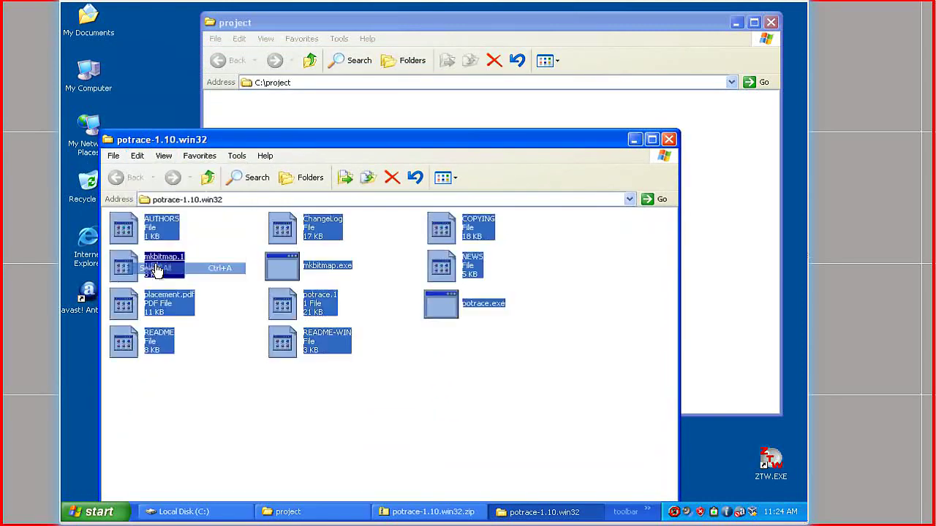
pyautogui.moveTo(438, 231); pyautogui.dragTo(703, 170)
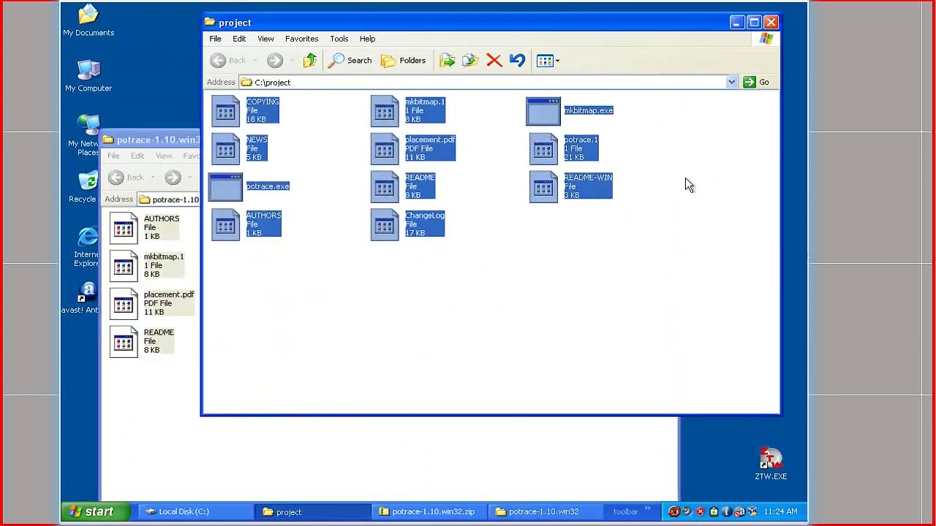
# Close the potrace-1.10.win32 and zip archive windows and deselect the copied files
pyautogui.click(160, 143)
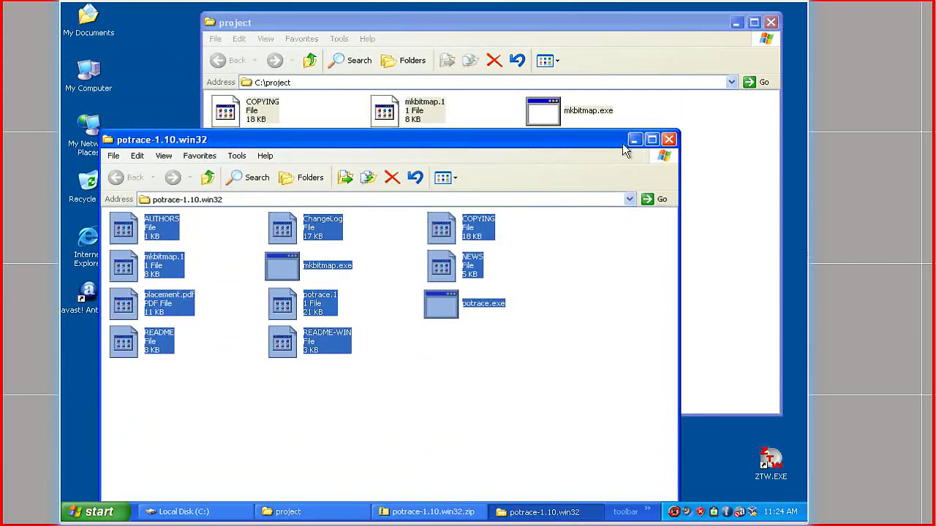
pyautogui.click(670, 140)
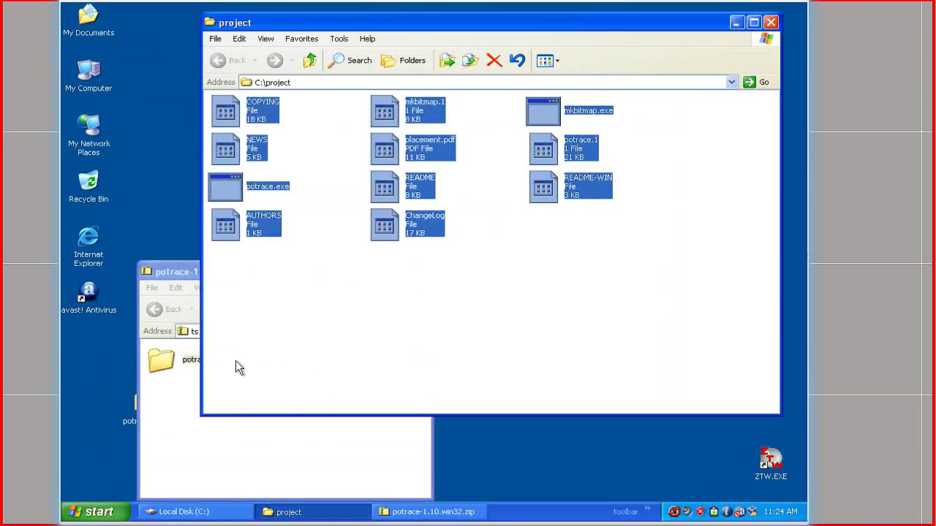
pyautogui.click(170, 274)
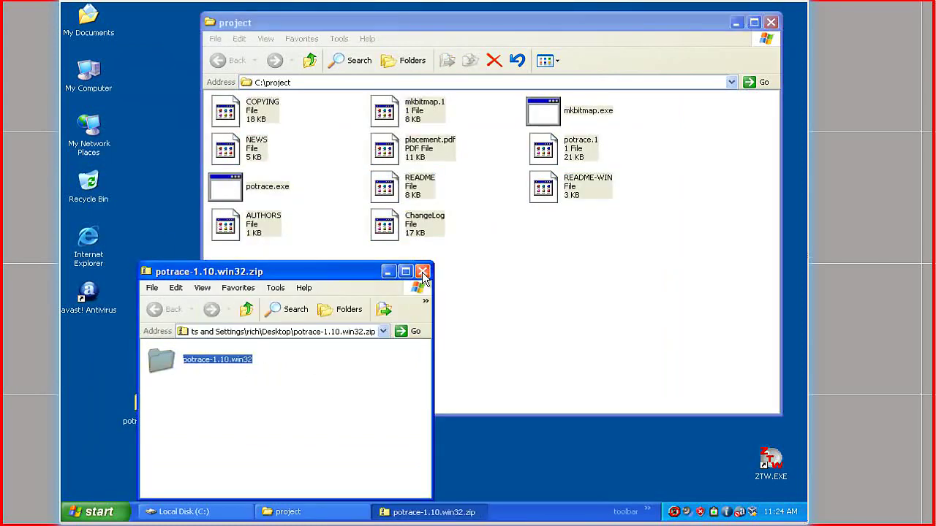
pyautogui.click(422, 272)
pyautogui.click(575, 255)
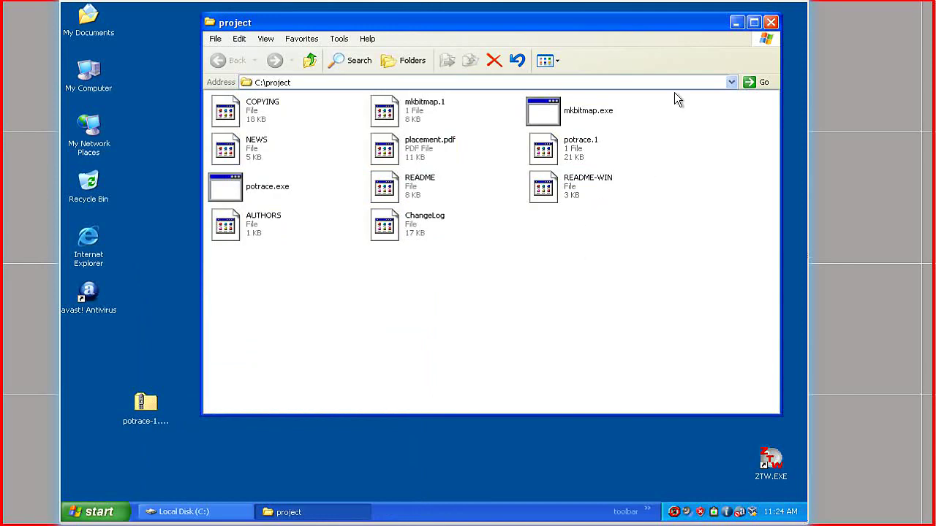
# Close the Explorer windows and launch cmd from Start > Run
pyautogui.click(769, 25)
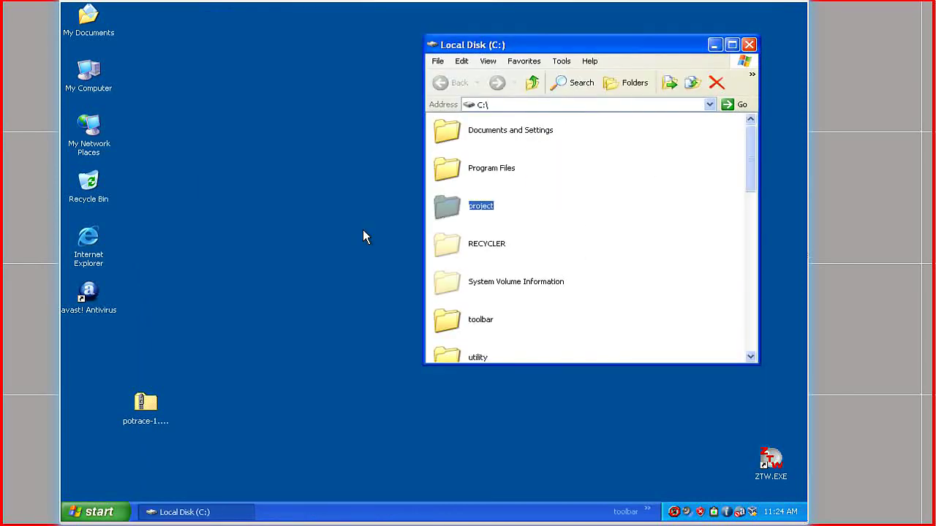
pyautogui.click(748, 46)
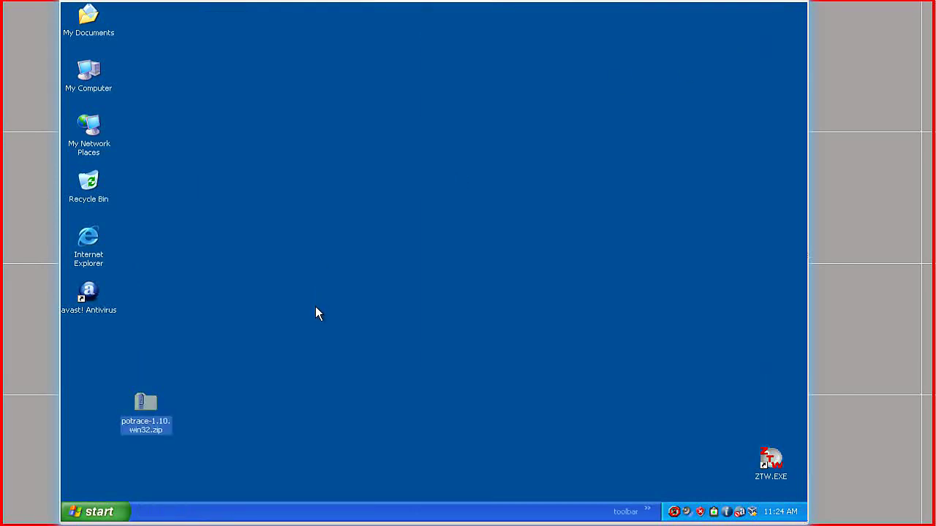
pyautogui.click(113, 511)
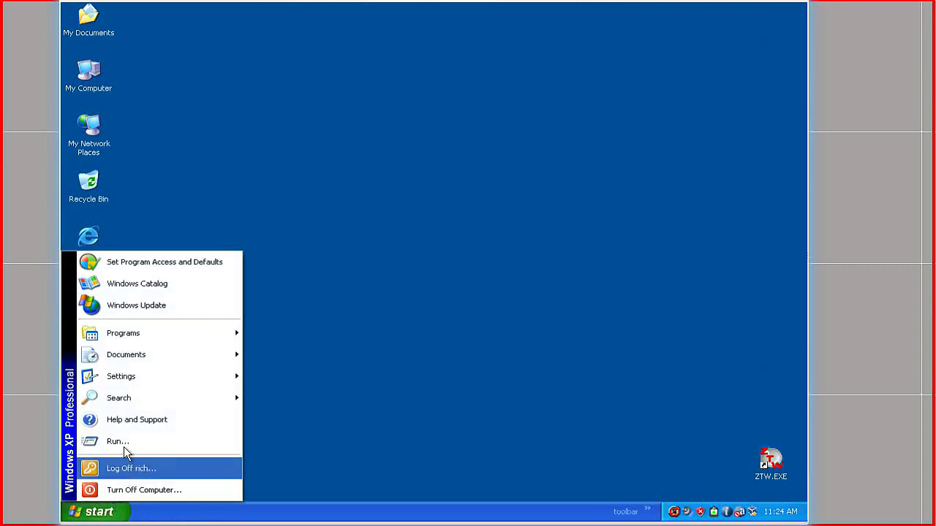
pyautogui.click(134, 443)
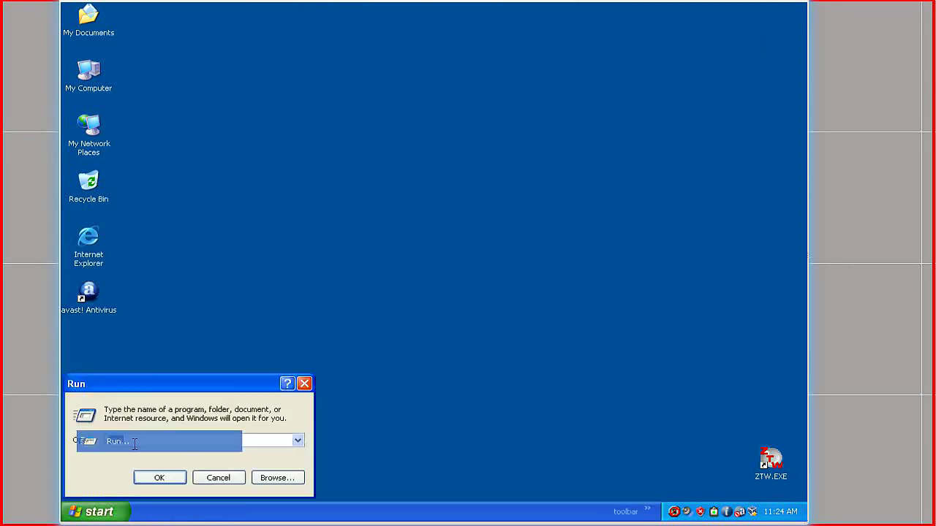
pyautogui.click(157, 477)
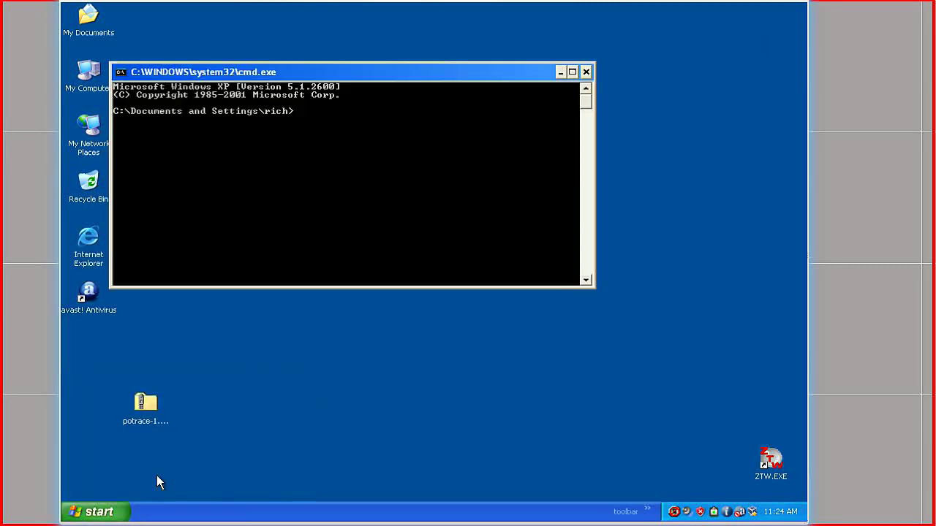
pyautogui.moveTo(367, 74); pyautogui.dragTo(468, 99)
# Change to C:\project with cd.. and cd project, then list its files with dir
pyautogui.write('cd..')
pyautogui.press('Return')
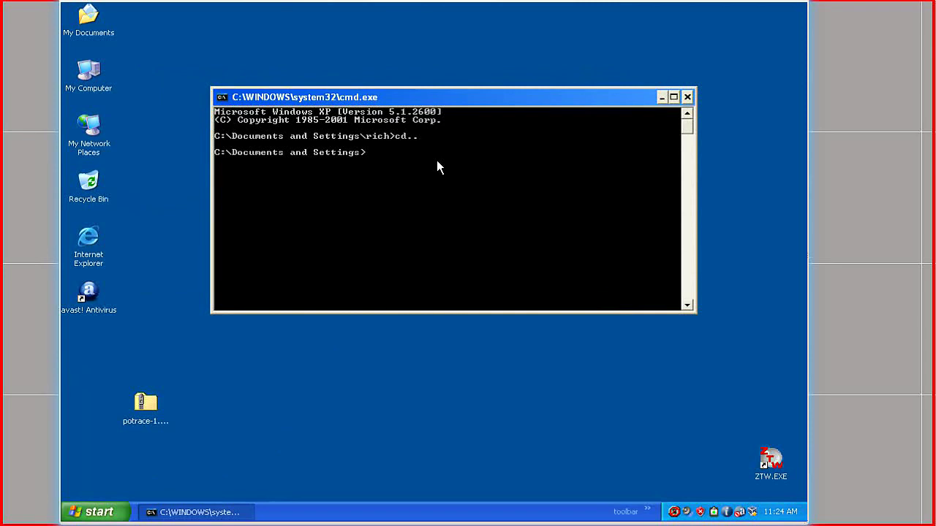
pyautogui.write('cd..')
pyautogui.press('Return')
pyautogui.write('cd project')
pyautogui.press('Return')
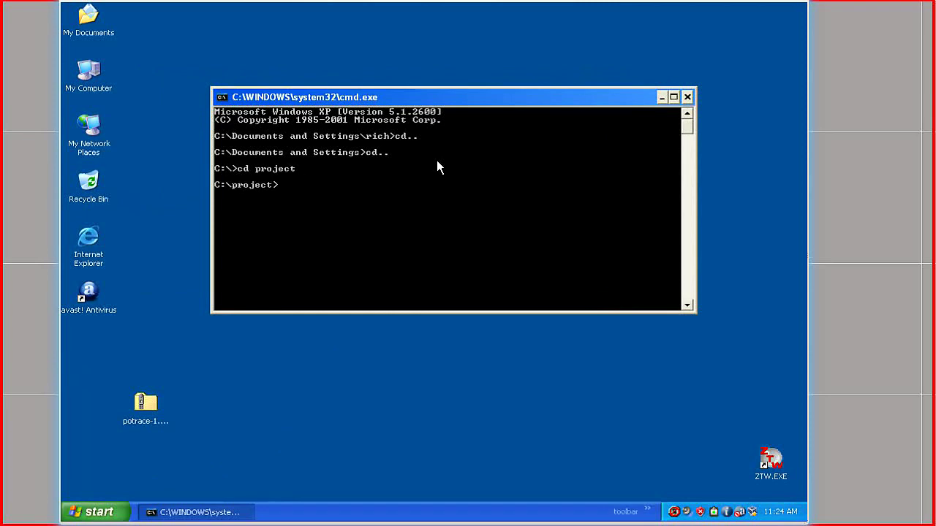
pyautogui.write('dir')
pyautogui.press('Return')
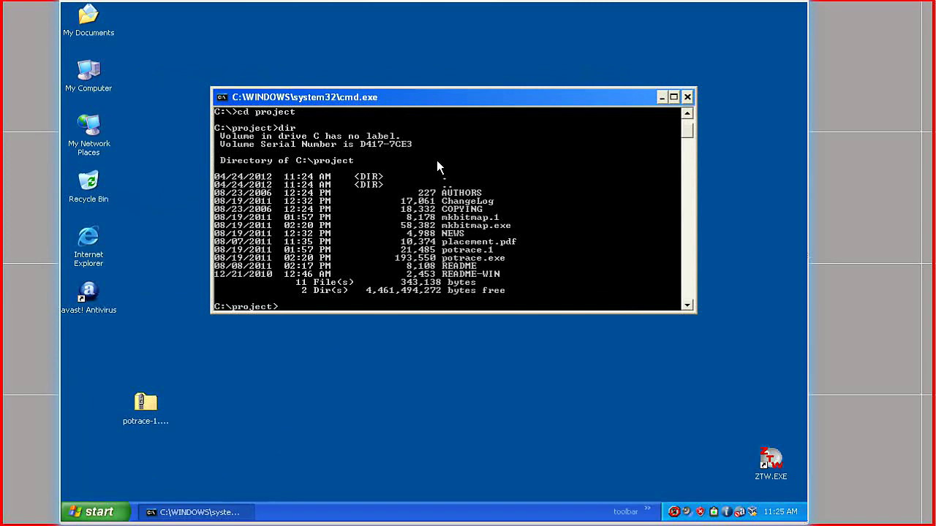
# Run potrace --version to check the installed version, then close the console
pyautogui.write('p')
pyautogui.write('otrace --version')
pyautogui.press('Return')
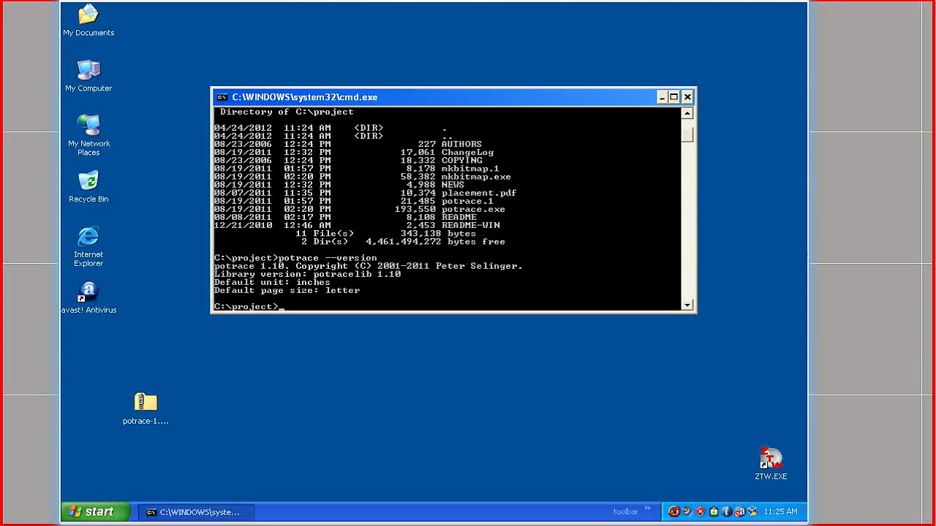
pyautogui.click(687, 96)
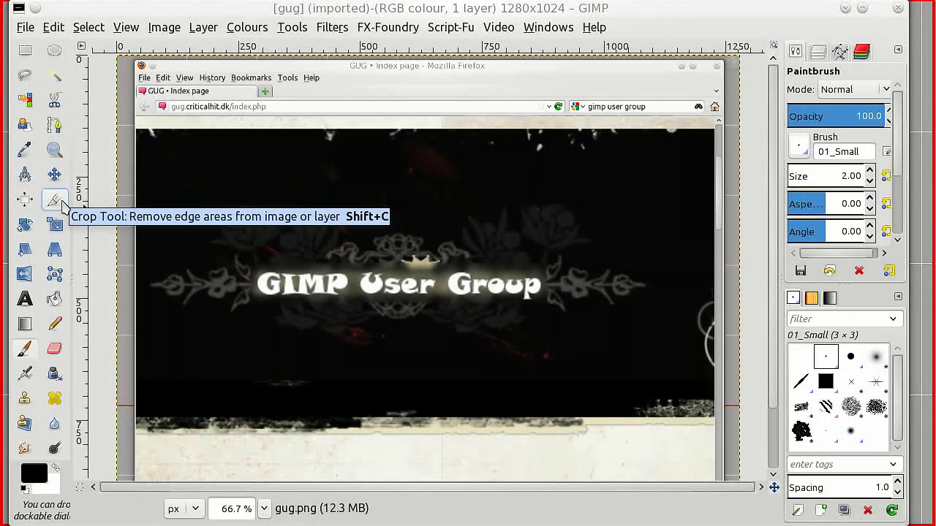
# Crop gug.png to a 624×99 strip around the banner text and view it at 200%
pyautogui.click(61, 206)
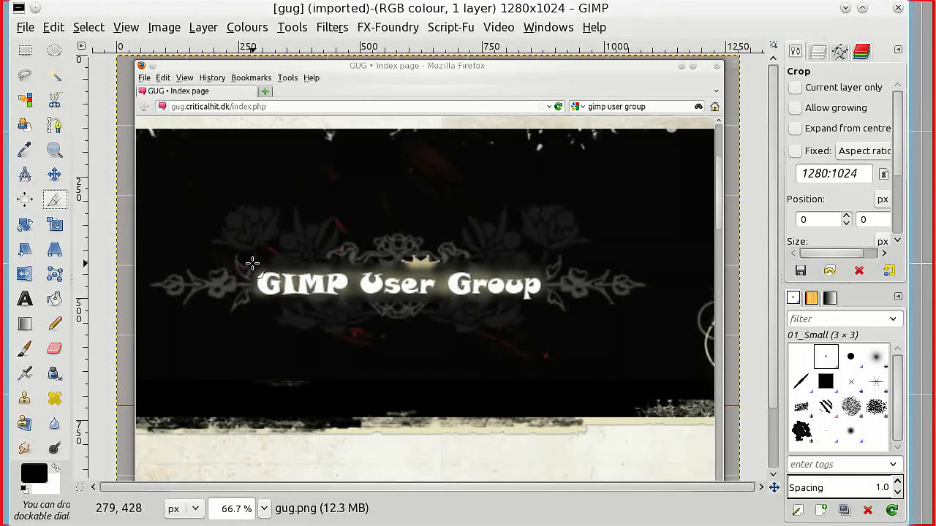
pyautogui.moveTo(250, 261); pyautogui.dragTo(314, 270)
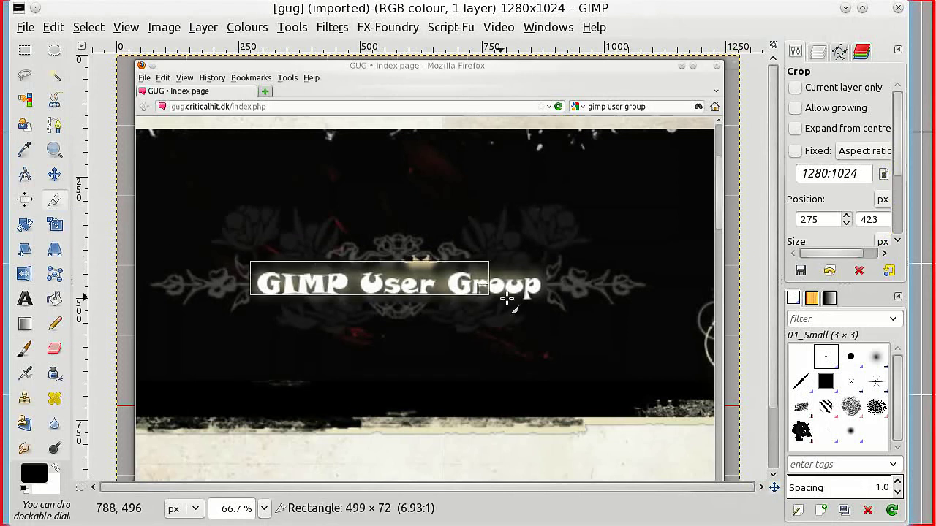
pyautogui.moveTo(535, 302); pyautogui.dragTo(547, 310)
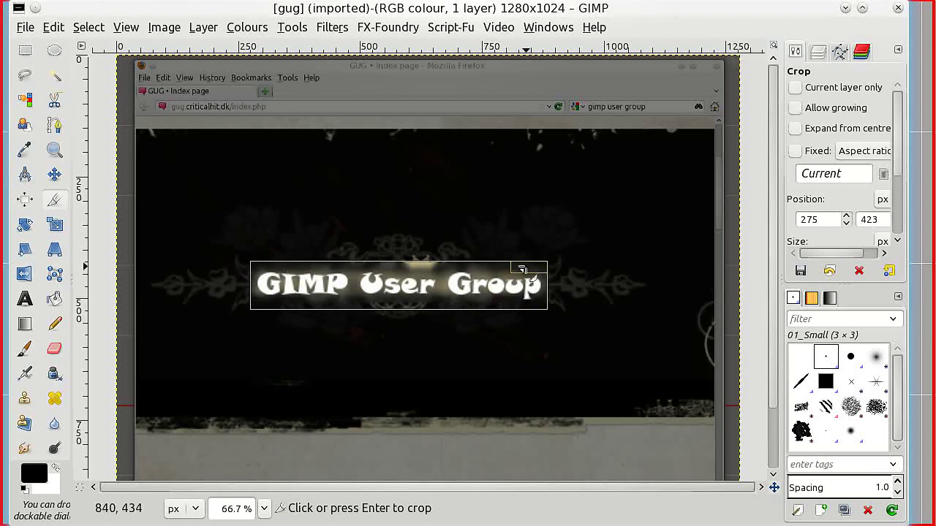
pyautogui.moveTo(534, 276)
pyautogui.mouseDown()
pyautogui.moveTo(549, 279)
pyautogui.moveTo(536, 270)
pyautogui.mouseUp()
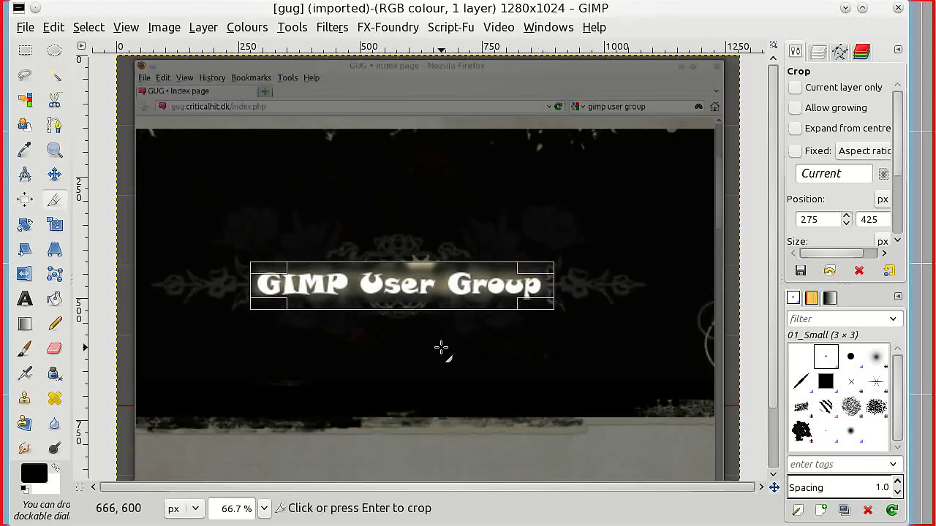
pyautogui.press('Return')
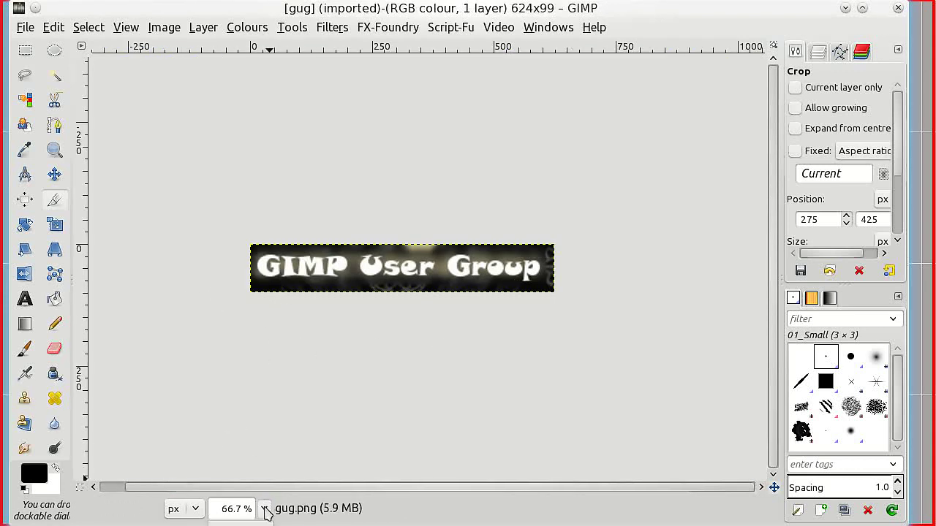
pyautogui.press('2')
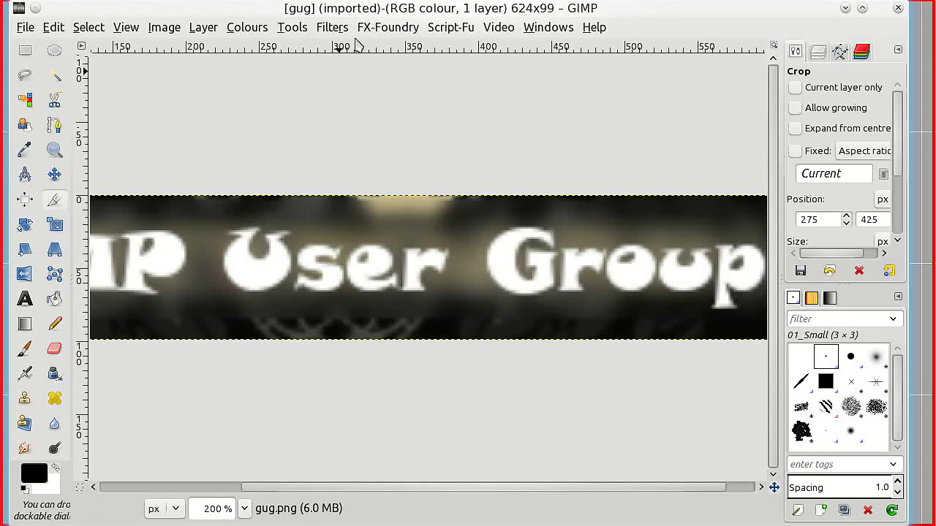
# Apply Filters > Blur > Gaussian Blur with 5.0 px horizontal and vertical radius
pyautogui.click(331, 27)
pyautogui.moveTo(349, 118)
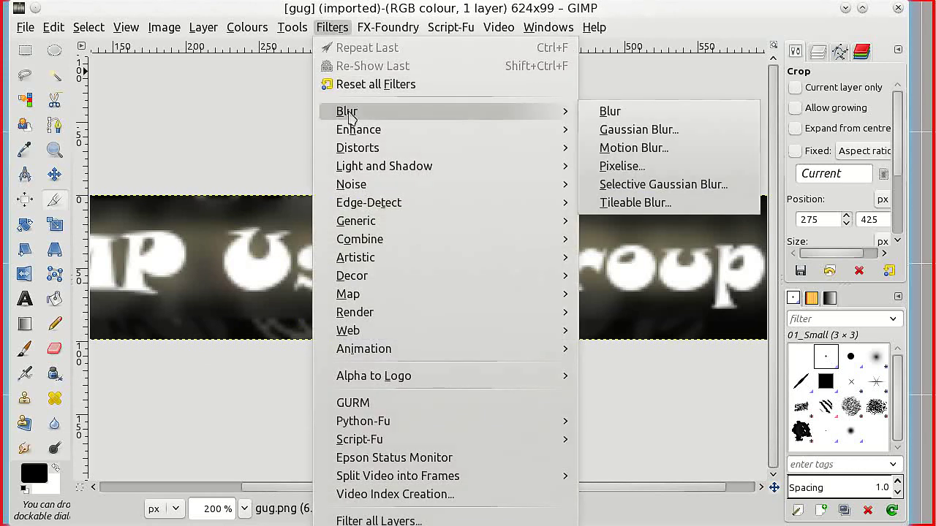
pyautogui.click(682, 130)
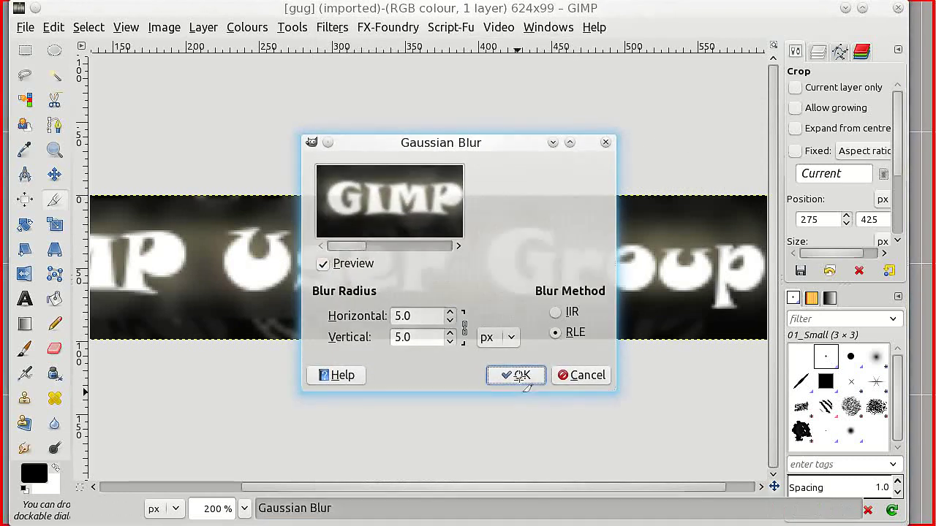
pyautogui.click(519, 376)
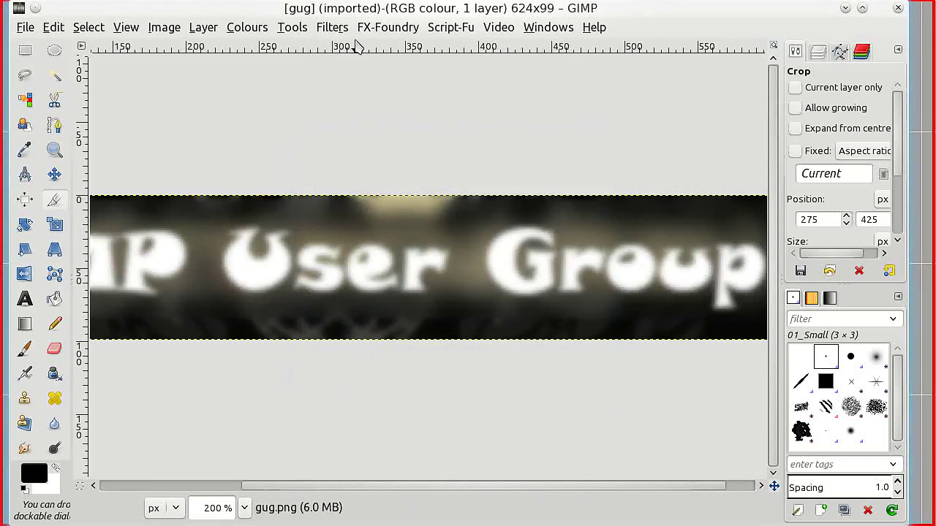
# Apply Filters > Enhance > Sharpen with sharpness raised to 91
pyautogui.click(345, 31)
pyautogui.moveTo(354, 150)
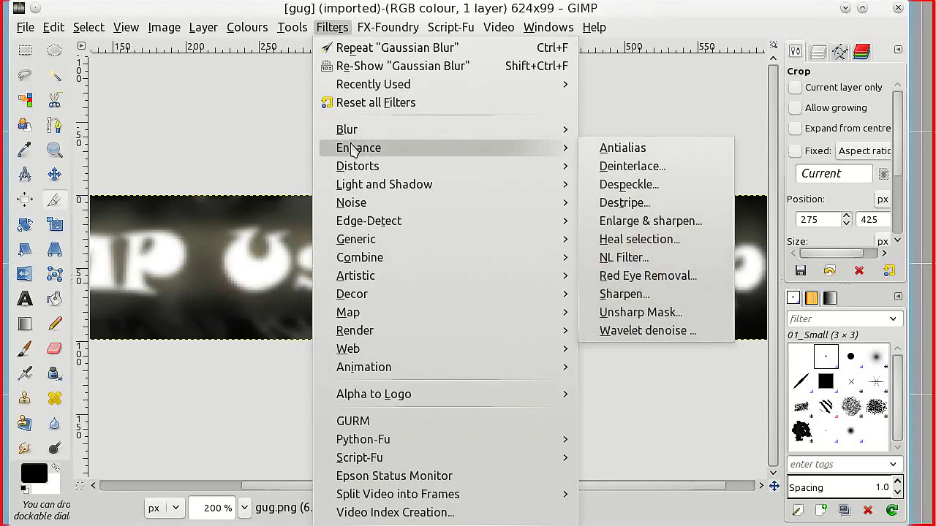
pyautogui.click(638, 294)
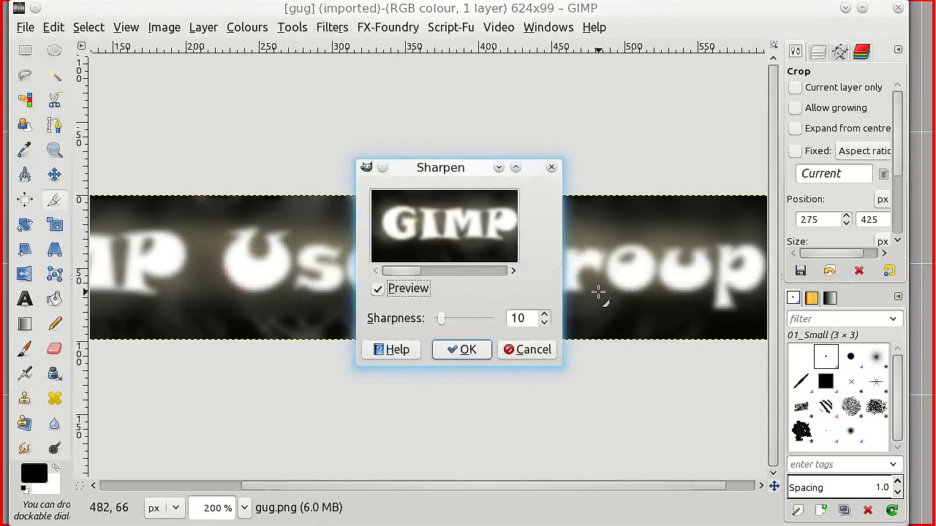
pyautogui.moveTo(440, 320); pyautogui.dragTo(488, 325)
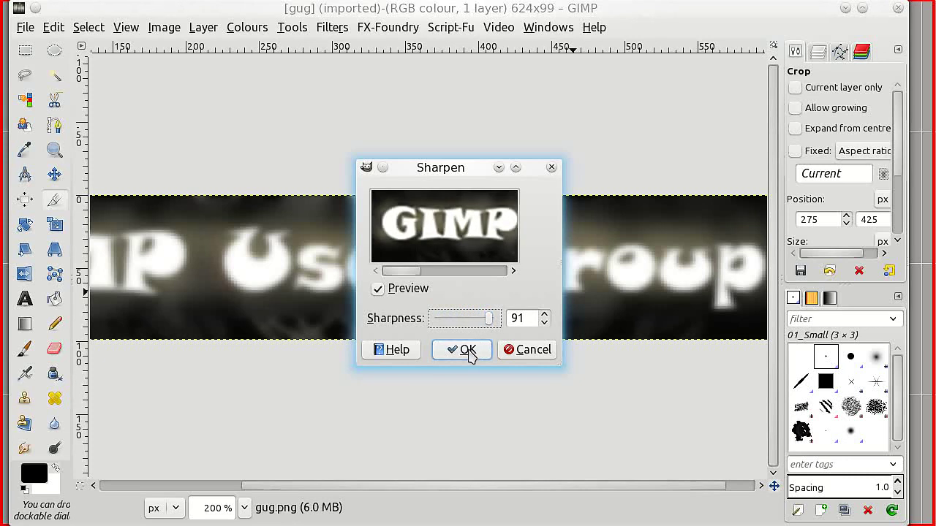
pyautogui.click(467, 350)
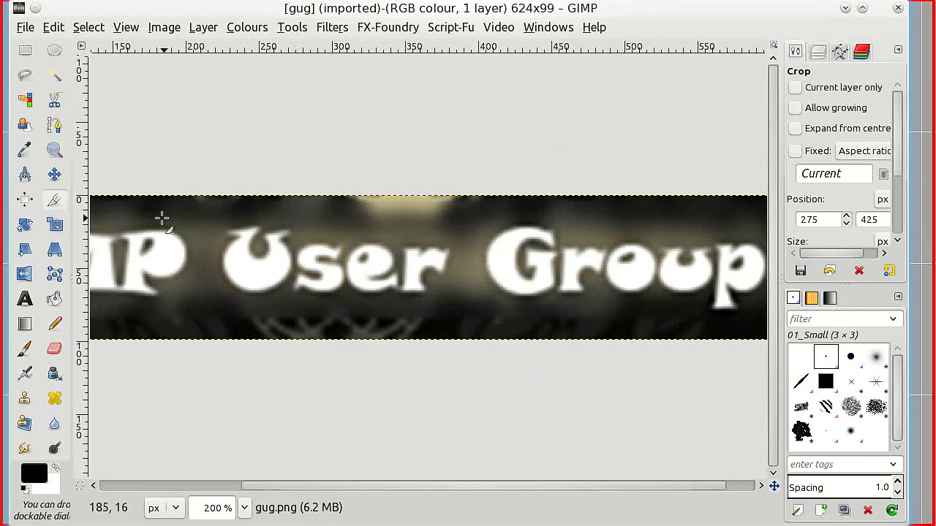
# Export the banner as gug.bmp into the project folder with default BMP options
pyautogui.click(26, 27)
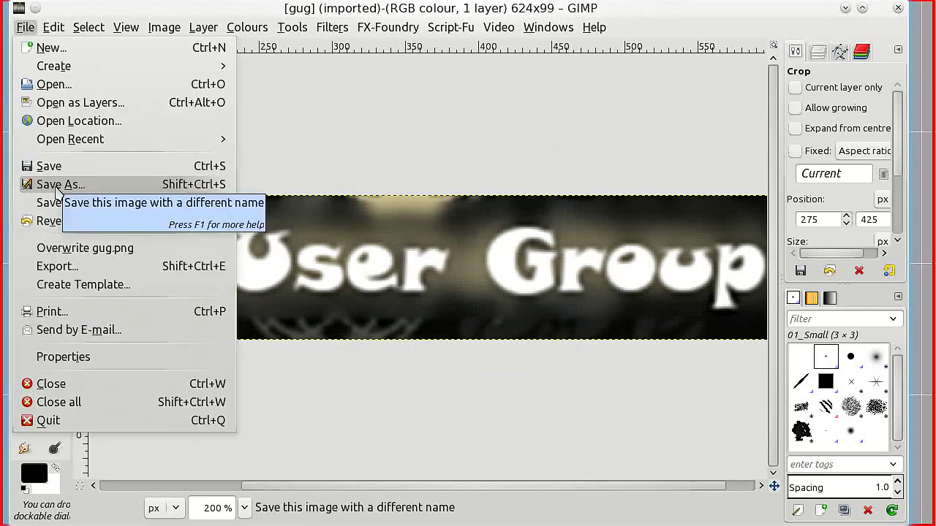
pyautogui.click(62, 267)
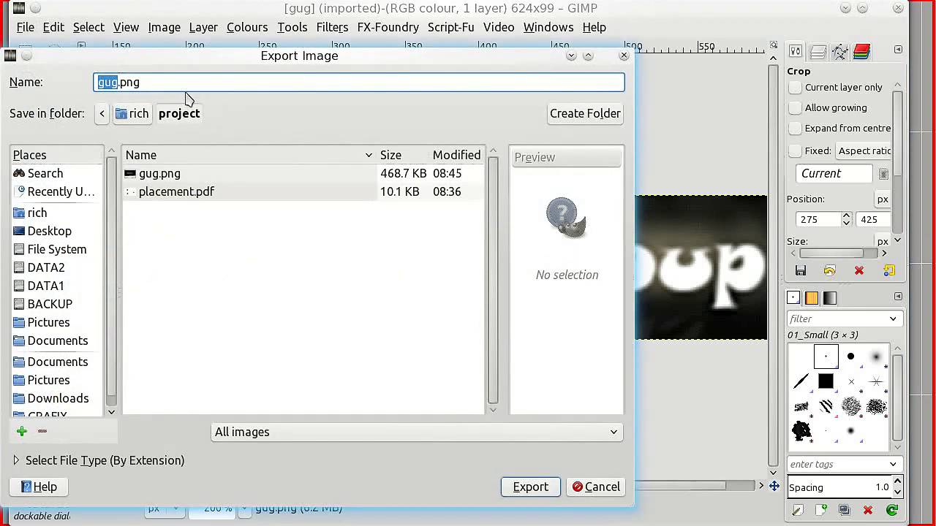
pyautogui.moveTo(208, 58); pyautogui.dragTo(352, 78)
pyautogui.click(322, 99)
pyautogui.press('BackSpace')
pyautogui.press('BackSpace')
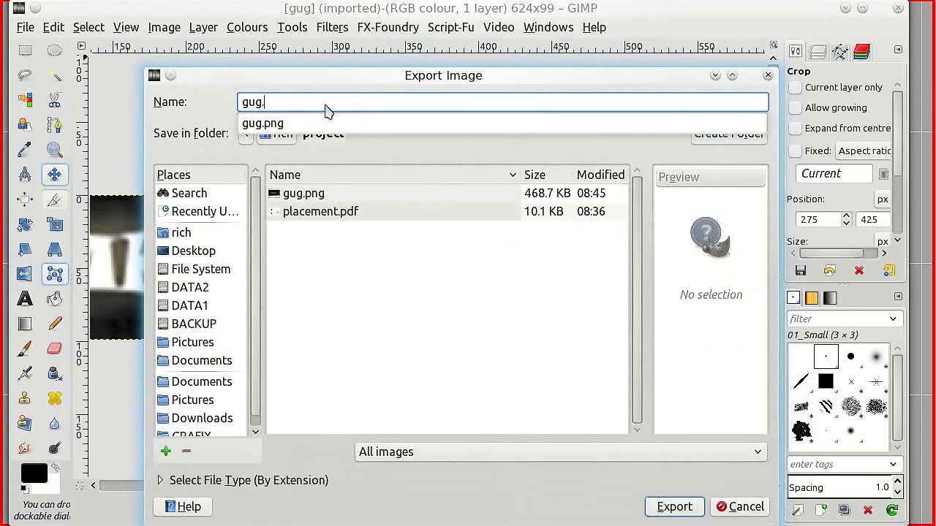
pyautogui.write('bmp')
pyautogui.click(662, 511)
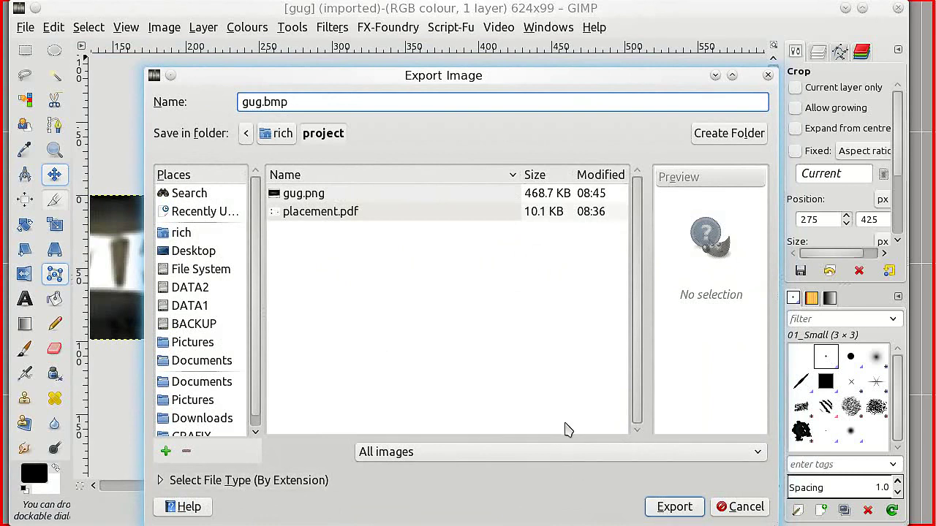
pyautogui.click(672, 507)
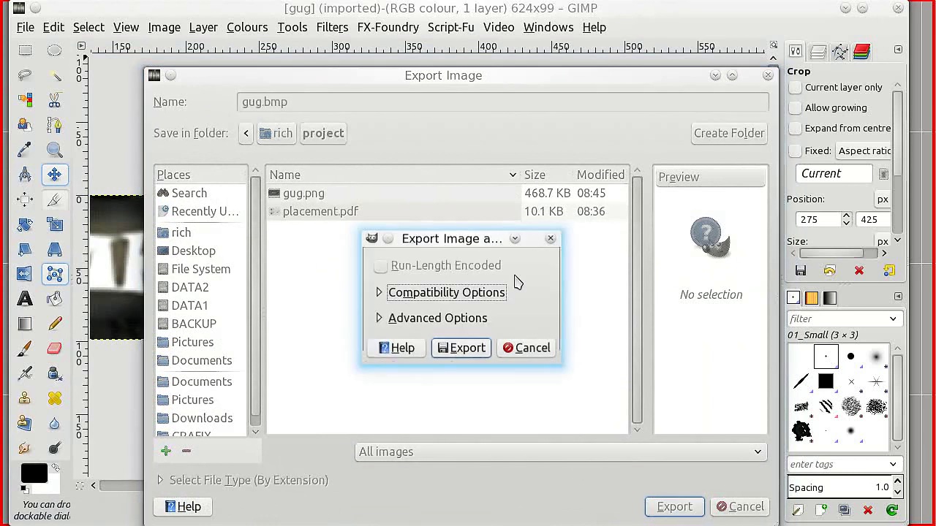
pyautogui.click(459, 350)
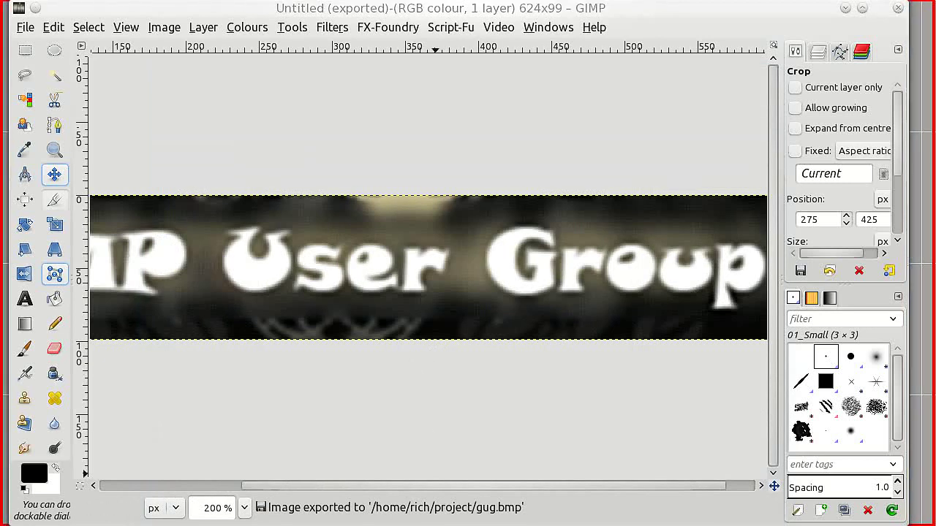
pyautogui.moveTo(422, 426); pyautogui.dragTo(451, 150)
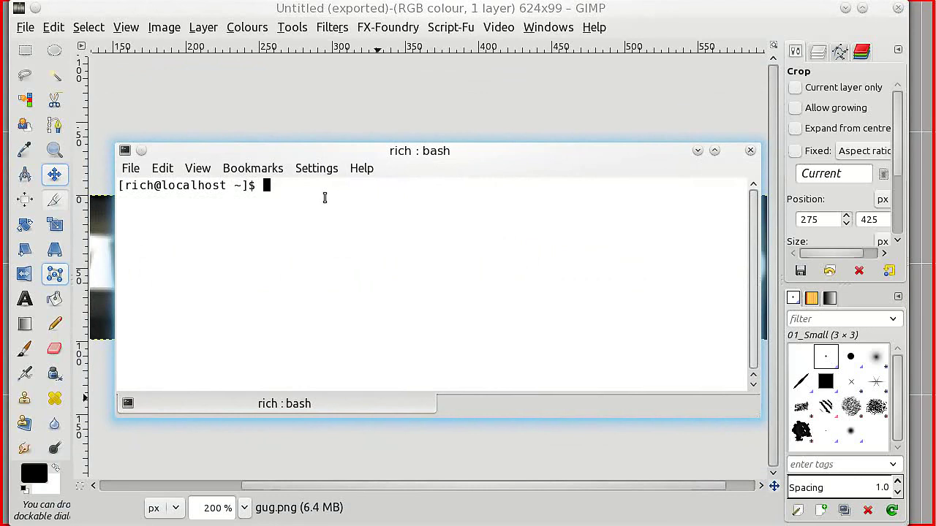
# Change into the project folder and list its files, showing gug.bmp beside the potrace files
pyautogui.write('cd project')
pyautogui.press('Return')
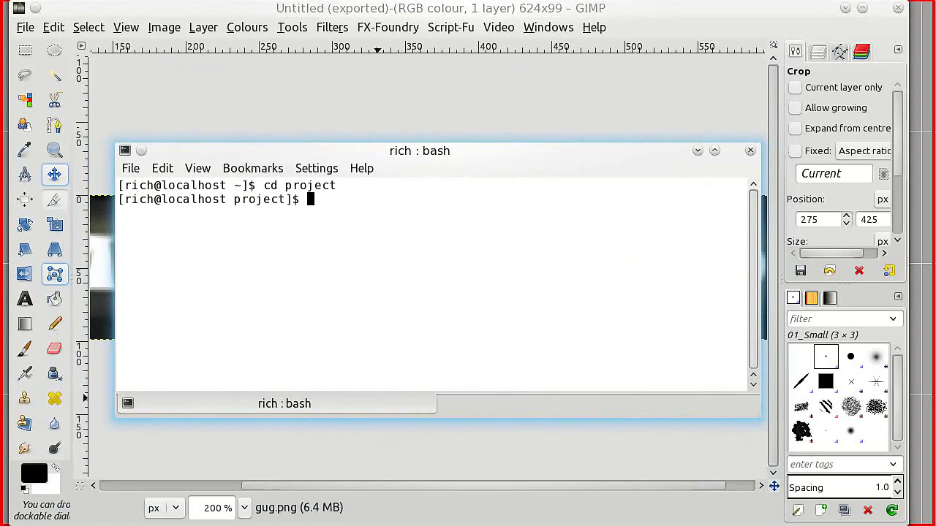
pyautogui.write('dir')
pyautogui.press('Return')
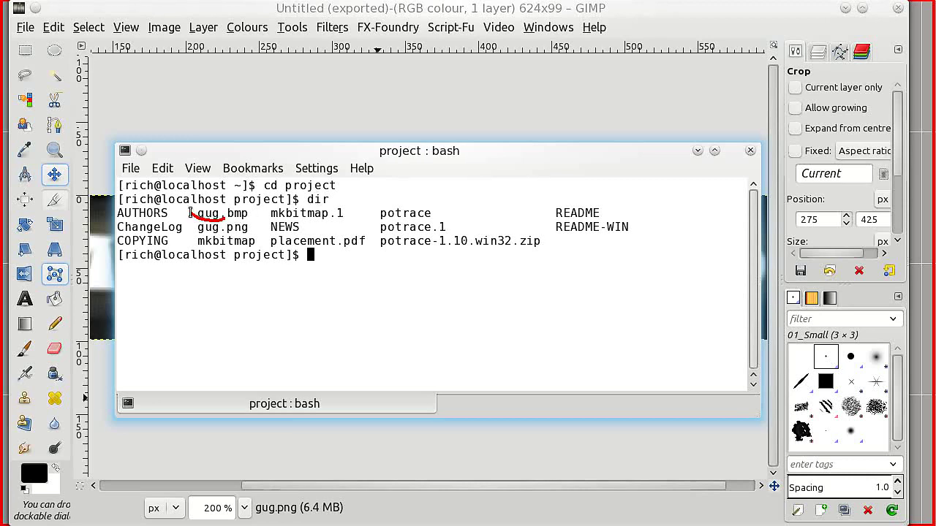
pyautogui.moveTo(190, 212); pyautogui.dragTo(249, 204)
# Run './potrace -s -o gug.svg gug.bmp' to trace gug.bmp into gug.svg
pyautogui.write('./potrace')
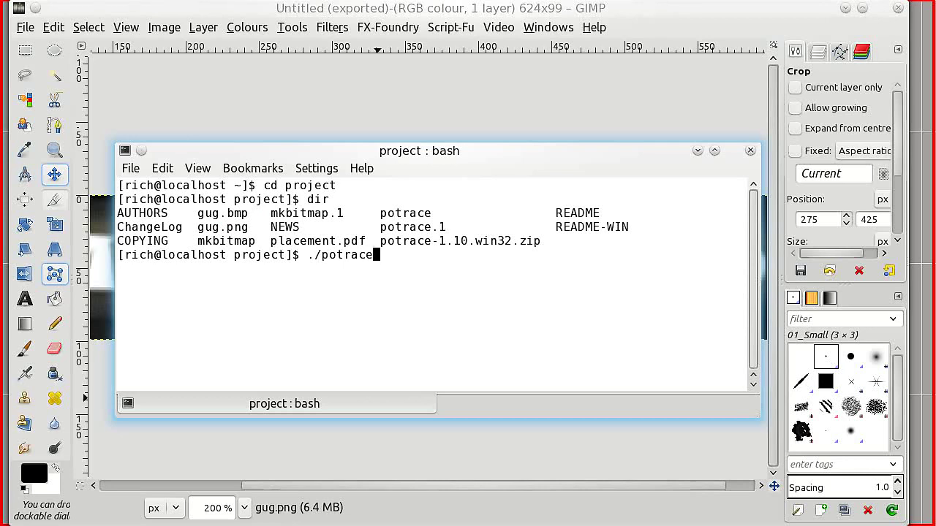
pyautogui.write(' -s -o gug.svg')
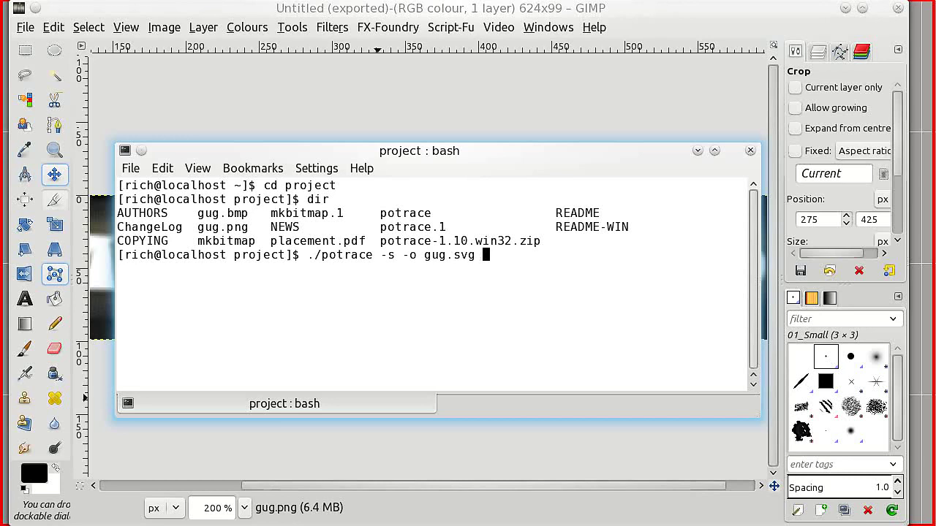
pyautogui.write(' gug.bmp')
pyautogui.press('Return')
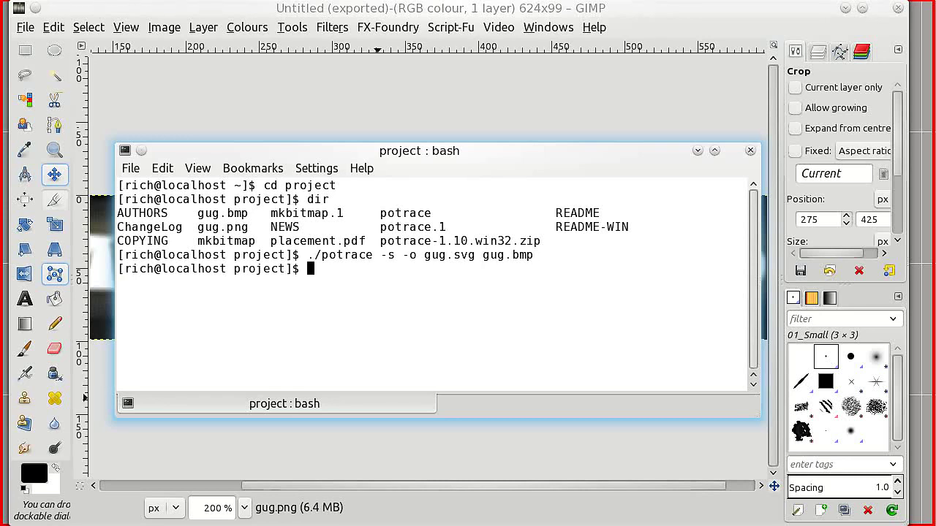
# List the project folder again to confirm gug.svg, then move Konsole aside to reveal GIMP
pyautogui.write('dir')
pyautogui.press('Return')
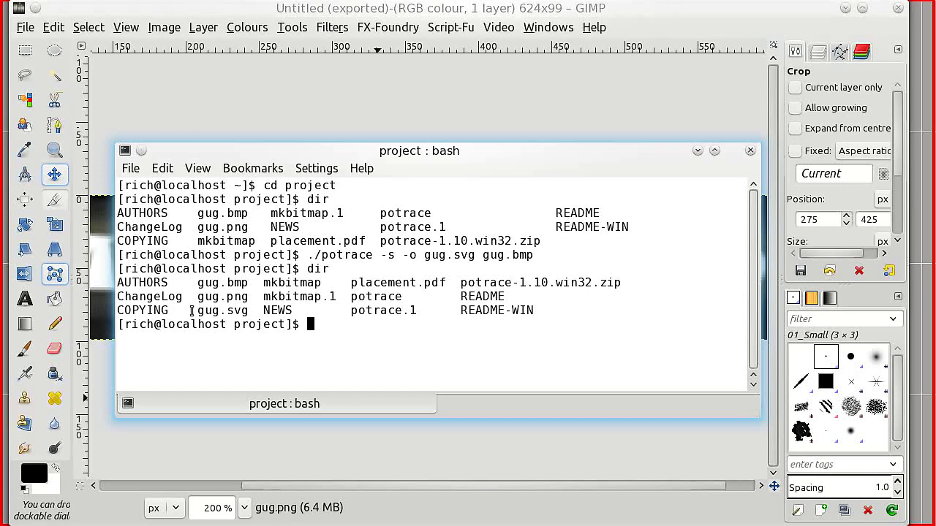
pyautogui.moveTo(200, 322)
pyautogui.mouseDown()
pyautogui.moveTo(231, 327)
pyautogui.moveTo(254, 313)
pyautogui.moveTo(187, 307)
pyautogui.mouseUp()
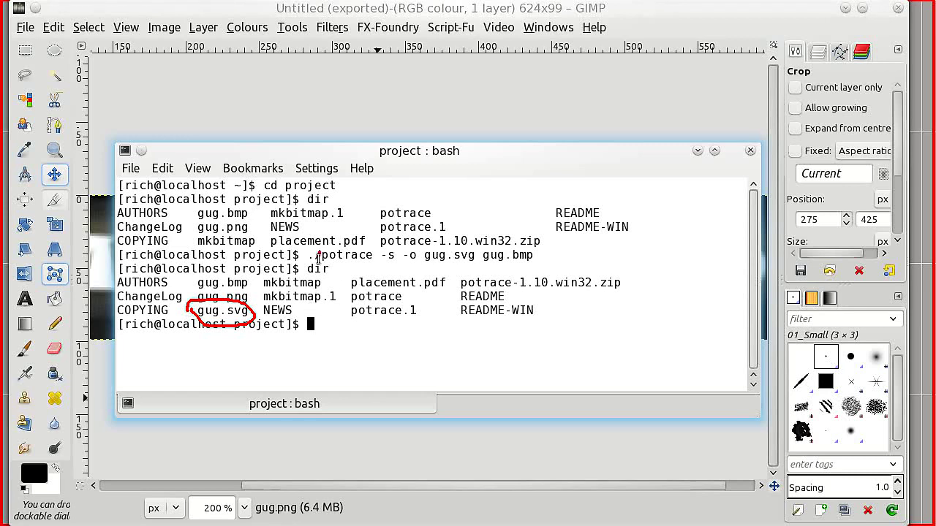
pyautogui.moveTo(318, 260)
pyautogui.mouseDown()
pyautogui.moveTo(504, 271)
pyautogui.moveTo(544, 257)
pyautogui.moveTo(531, 248)
pyautogui.moveTo(359, 247)
pyautogui.mouseUp()
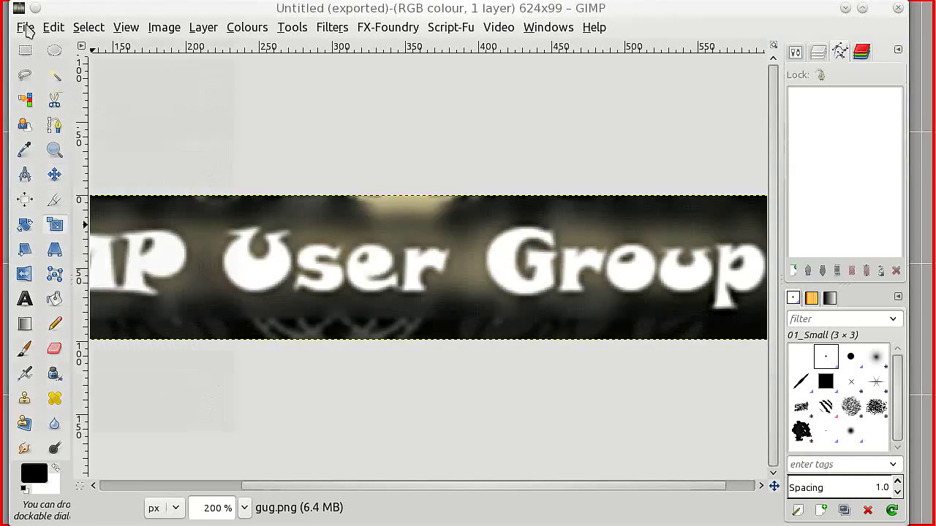
# Create a new landscape image from the A4 (300ppi) template
pyautogui.click(25, 27)
pyautogui.click(50, 49)
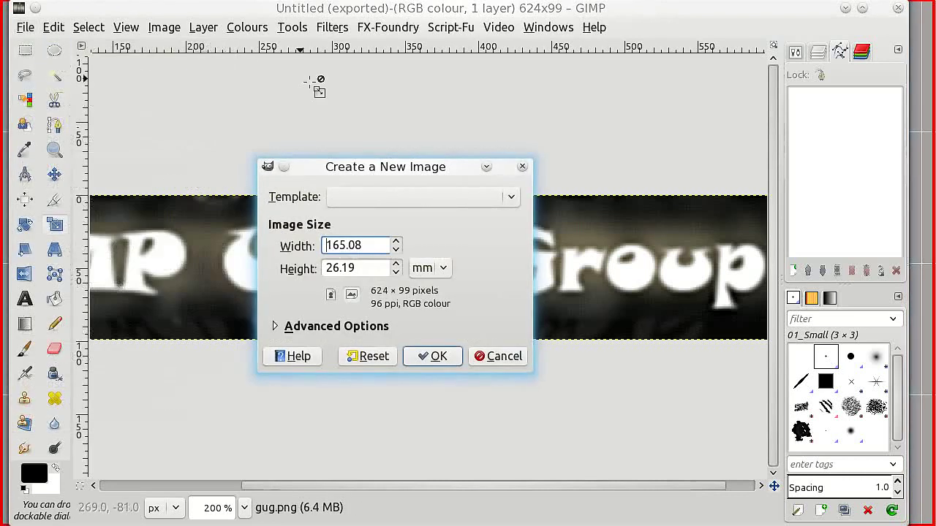
pyautogui.click(512, 200)
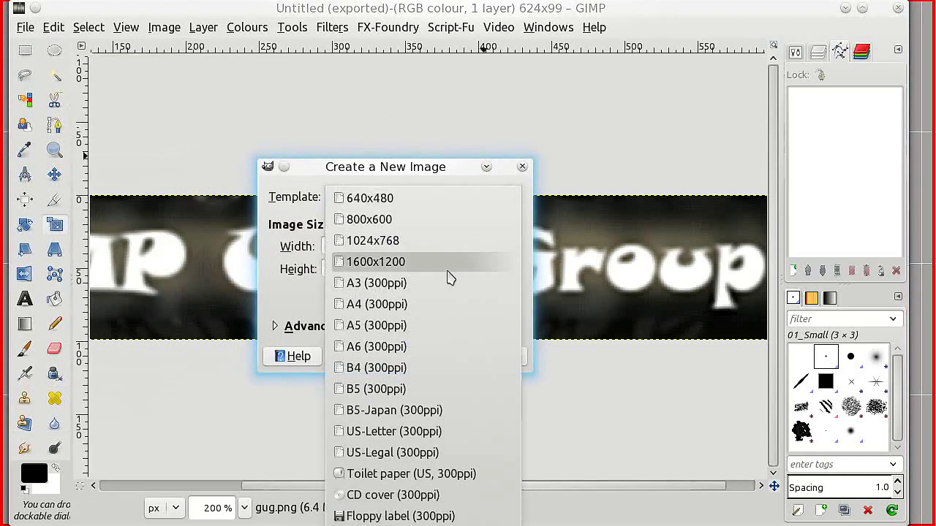
pyautogui.click(434, 304)
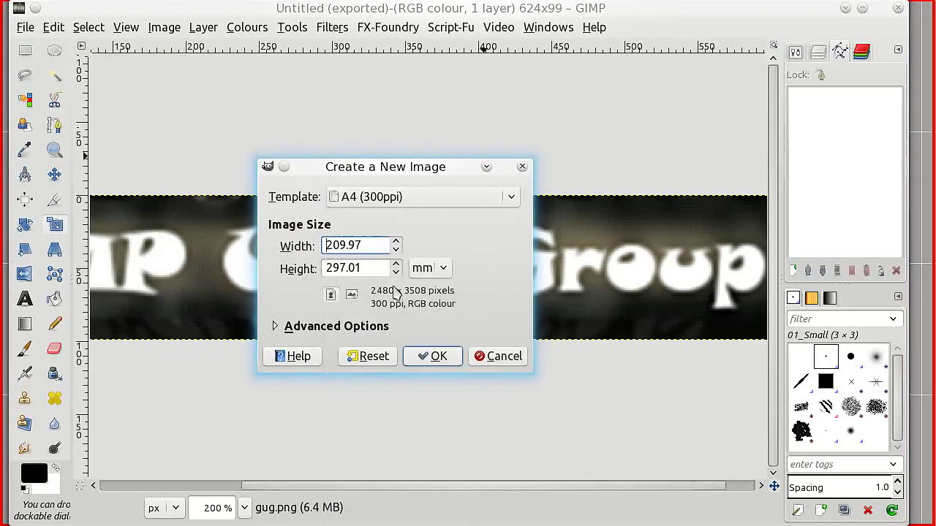
pyautogui.click(352, 296)
pyautogui.click(431, 358)
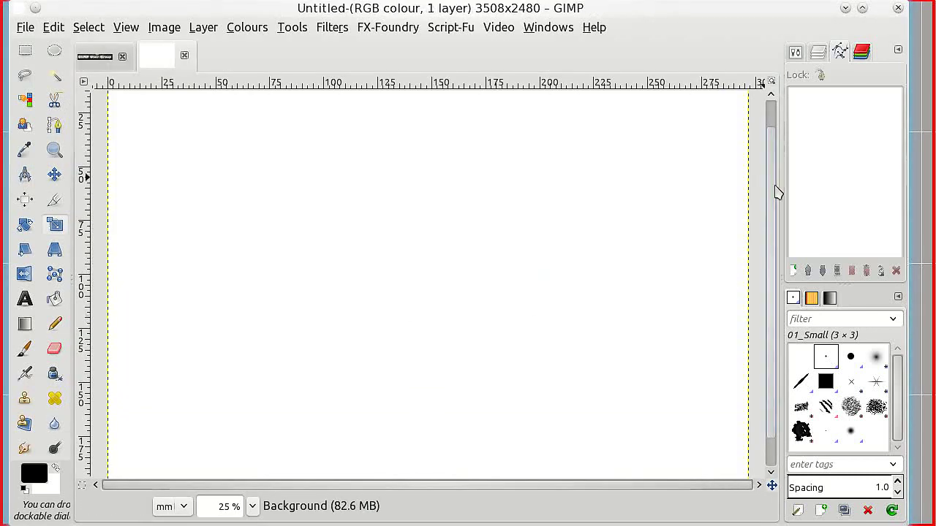
# Add a transparent layer named Layer above the background and show the Paths list
pyautogui.click(818, 53)
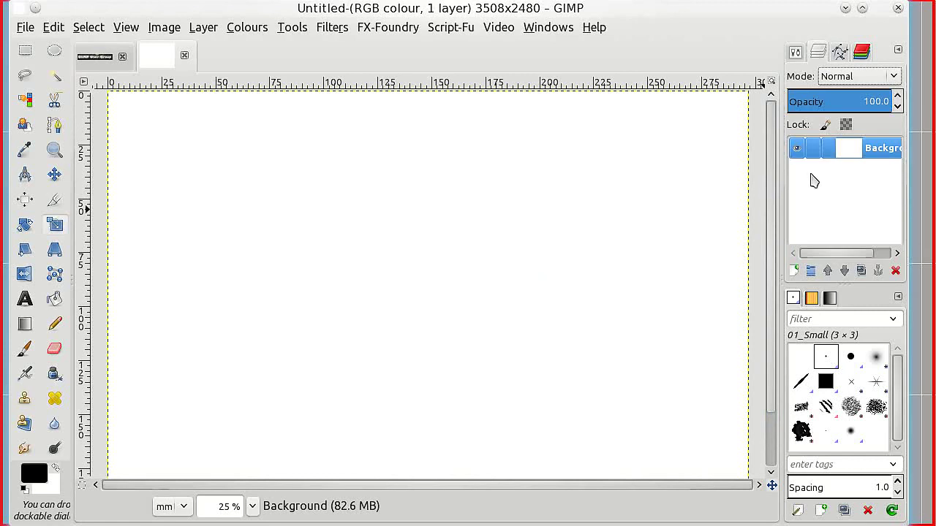
pyautogui.click(795, 271)
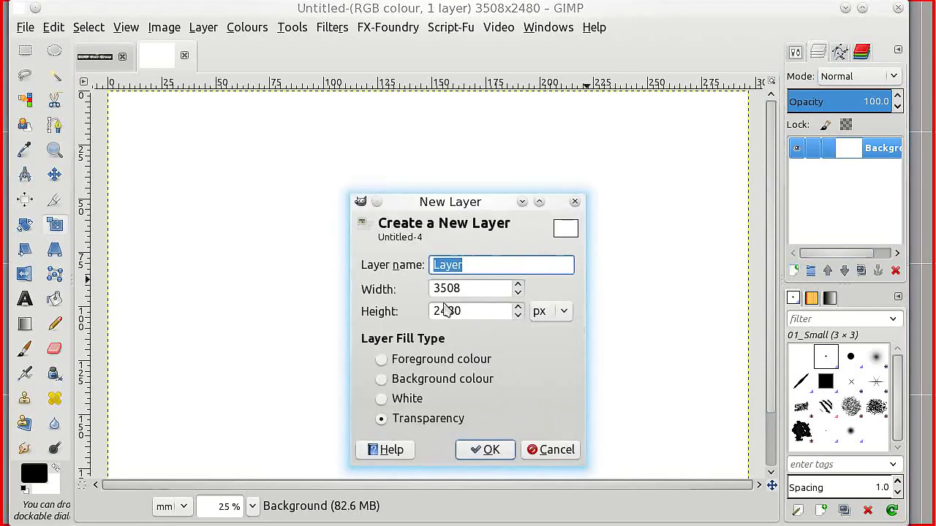
pyautogui.click(484, 444)
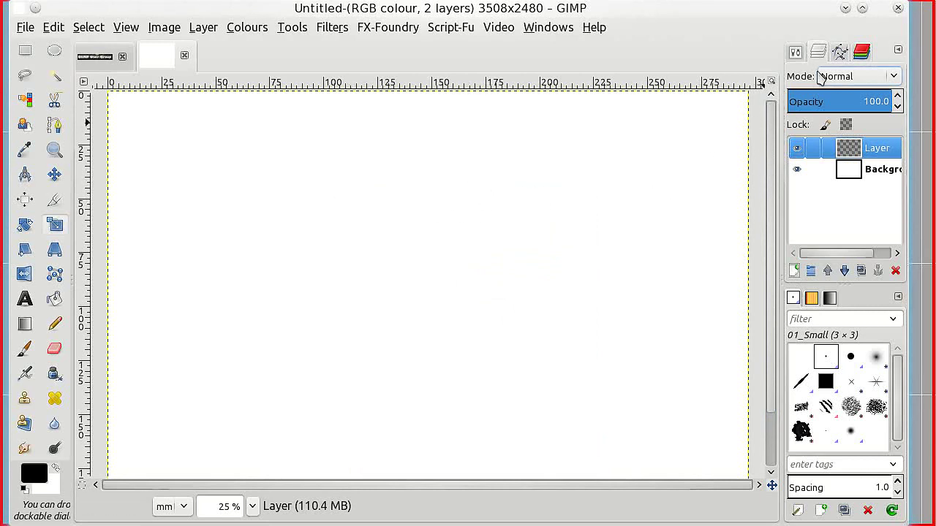
pyautogui.click(840, 54)
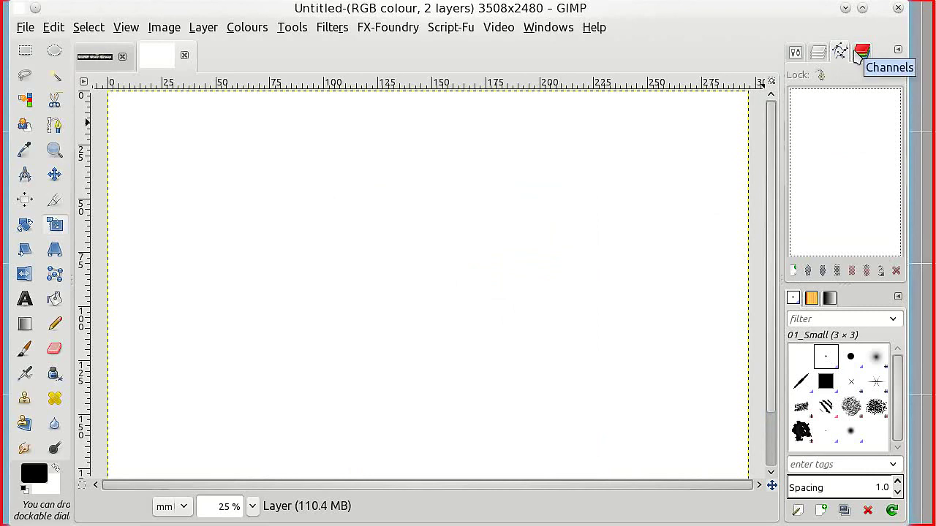
pyautogui.moveTo(848, 41)
pyautogui.mouseDown()
pyautogui.moveTo(825, 59)
pyautogui.moveTo(845, 71)
pyautogui.moveTo(846, 44)
pyautogui.mouseUp()
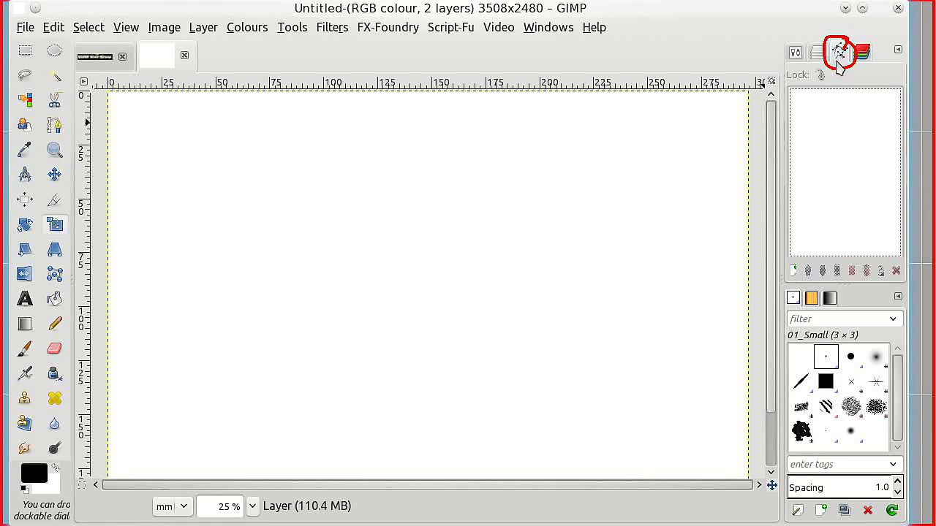
# Import the paths from gug.svg into the new image
pyautogui.rightClick(802, 115)
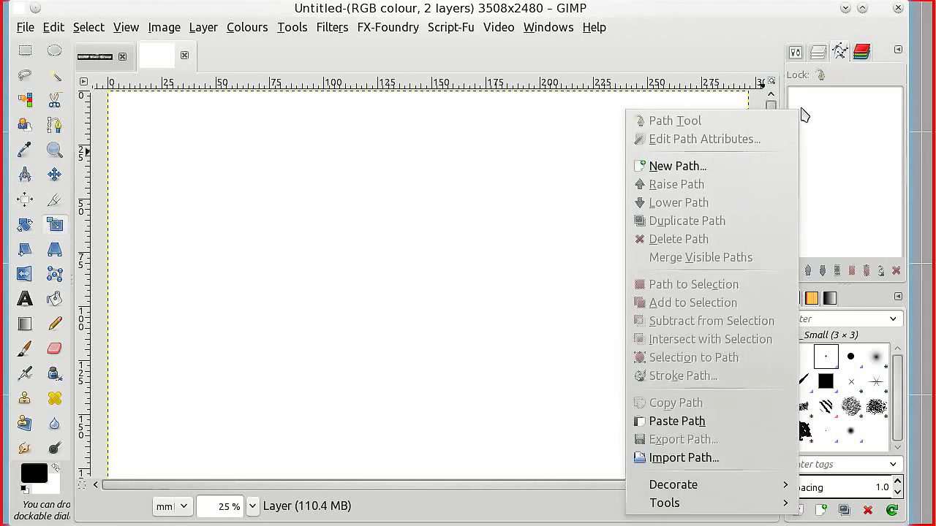
pyautogui.click(681, 458)
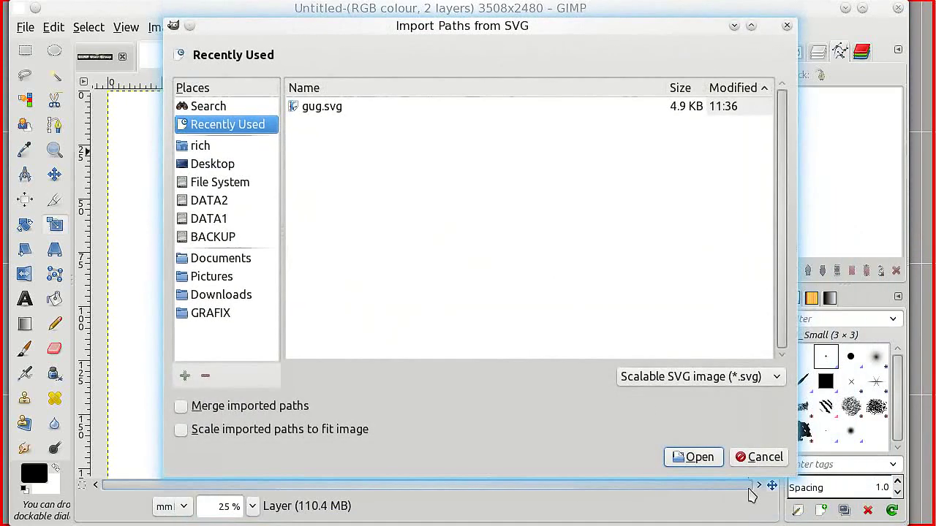
pyautogui.click(327, 109)
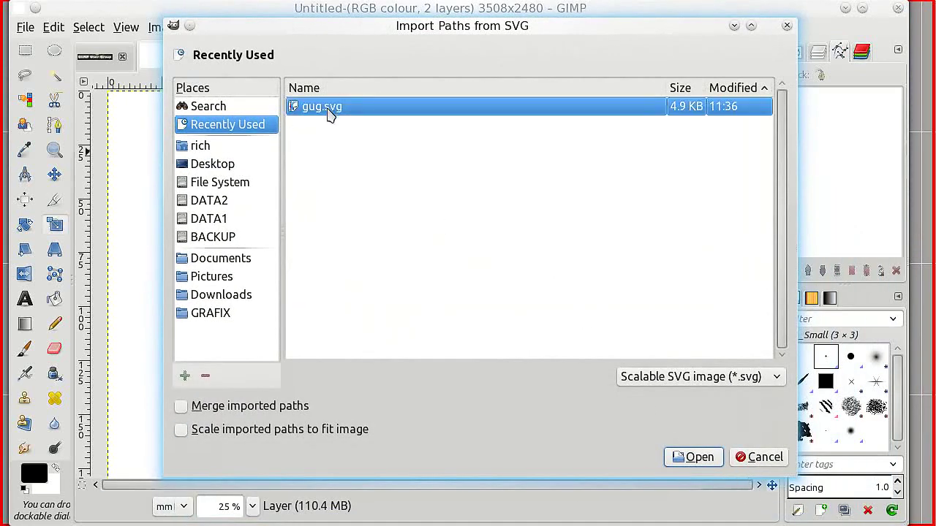
pyautogui.click(690, 457)
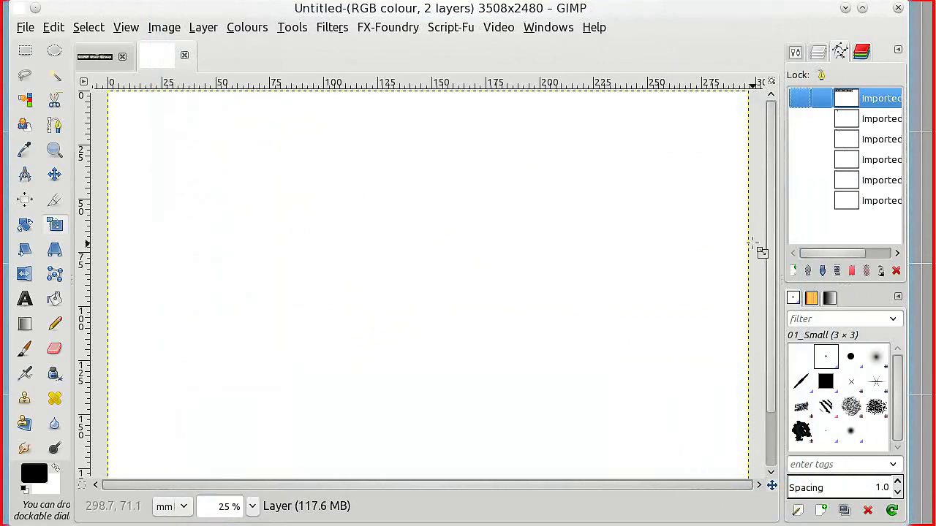
# Make all imported paths visible and merge them into one Imported path
pyautogui.click(800, 98)
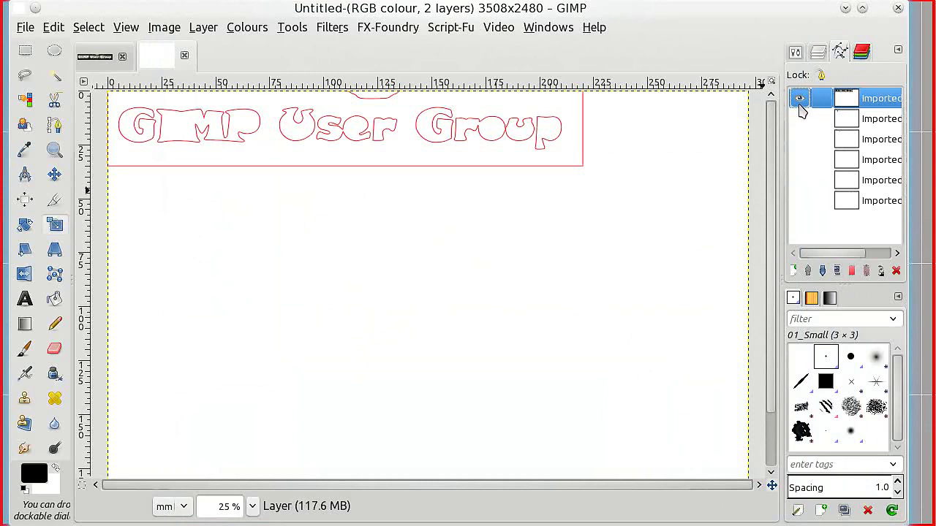
pyautogui.click(801, 119)
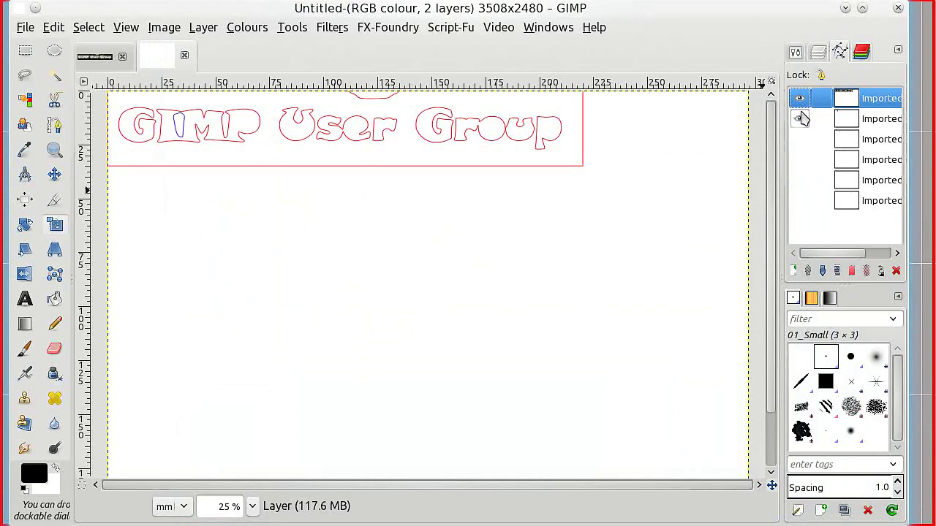
pyautogui.click(801, 119)
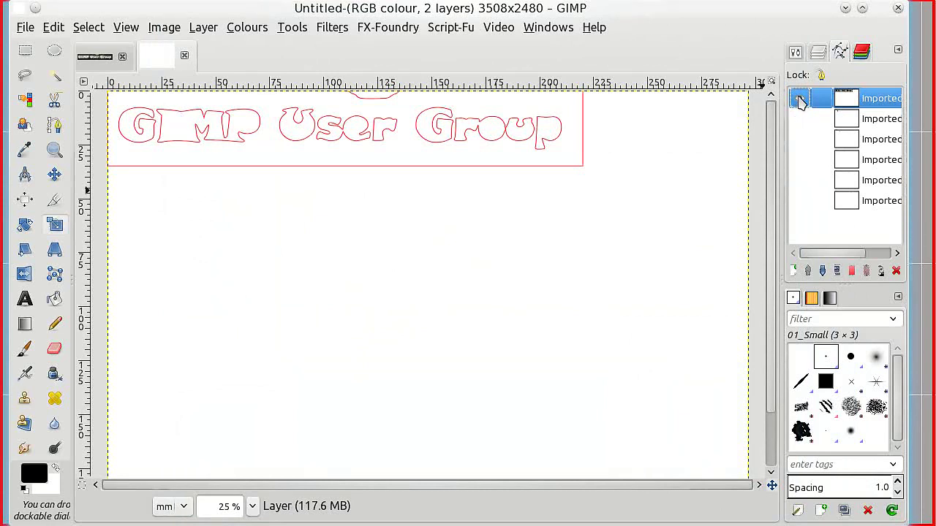
pyautogui.keyDown('shift'); pyautogui.click(799, 99); pyautogui.keyUp('shift')
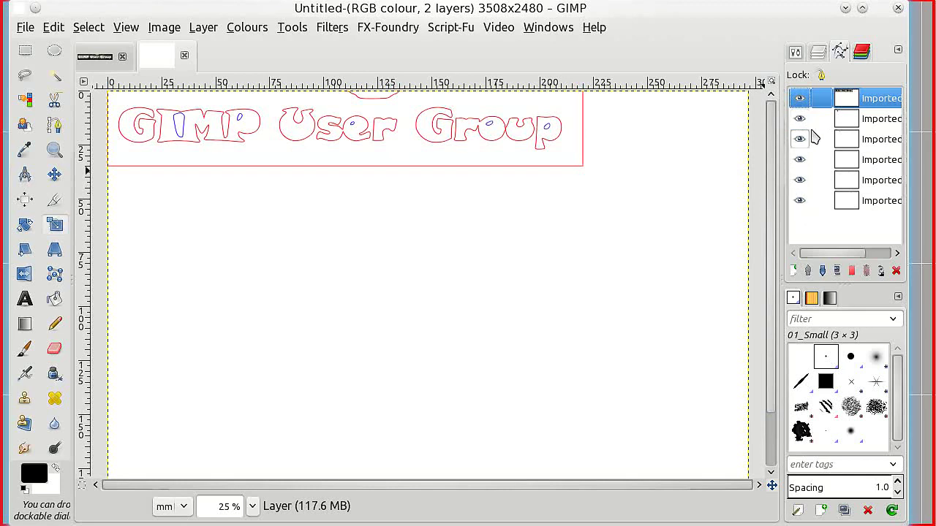
pyautogui.rightClick(807, 223)
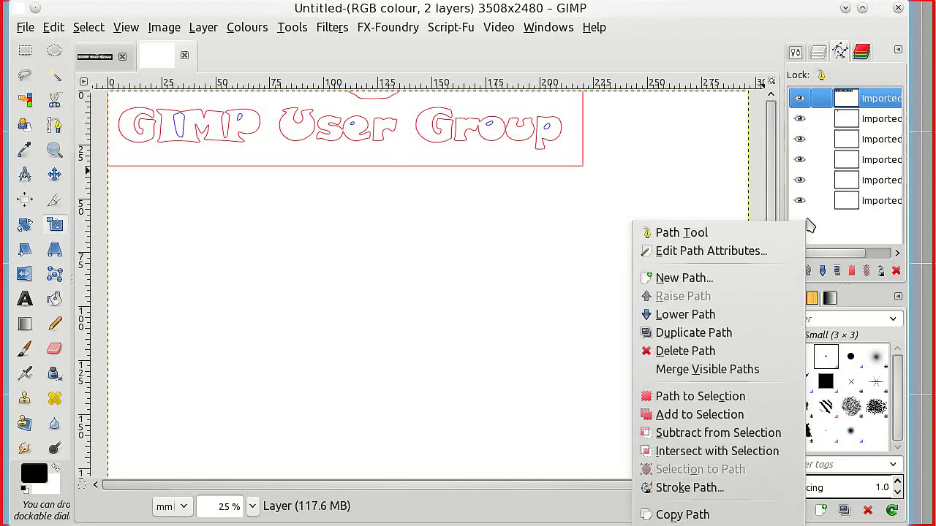
pyautogui.click(677, 371)
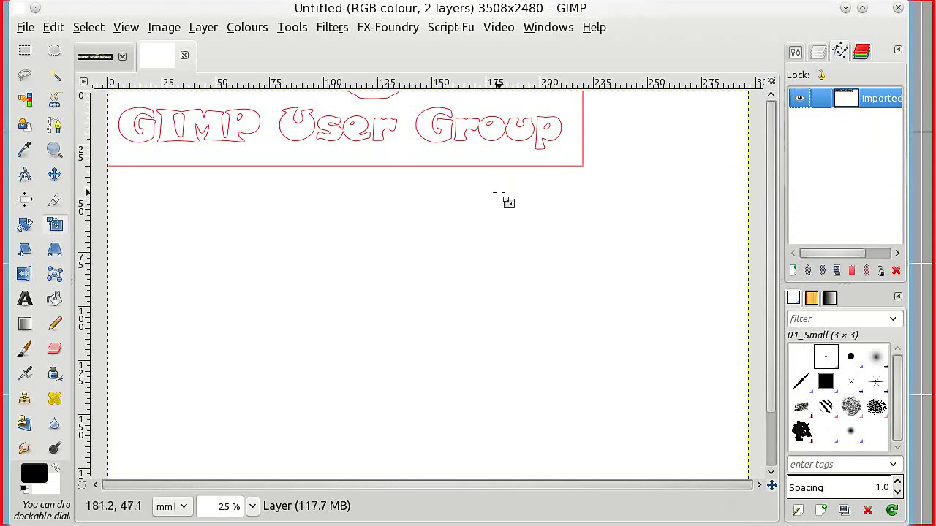
# Move the lettering path down toward the canvas centre using the Move tool in path mode
pyautogui.click(54, 175)
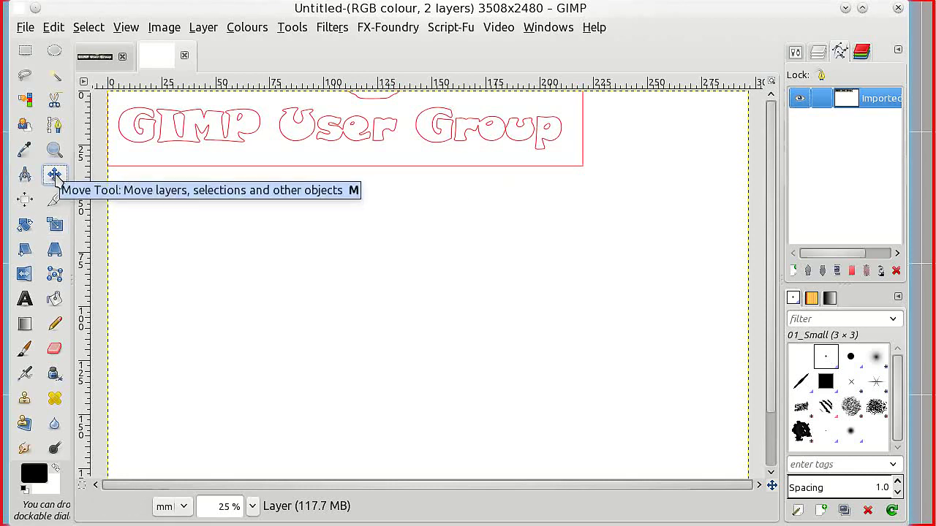
pyautogui.click(796, 53)
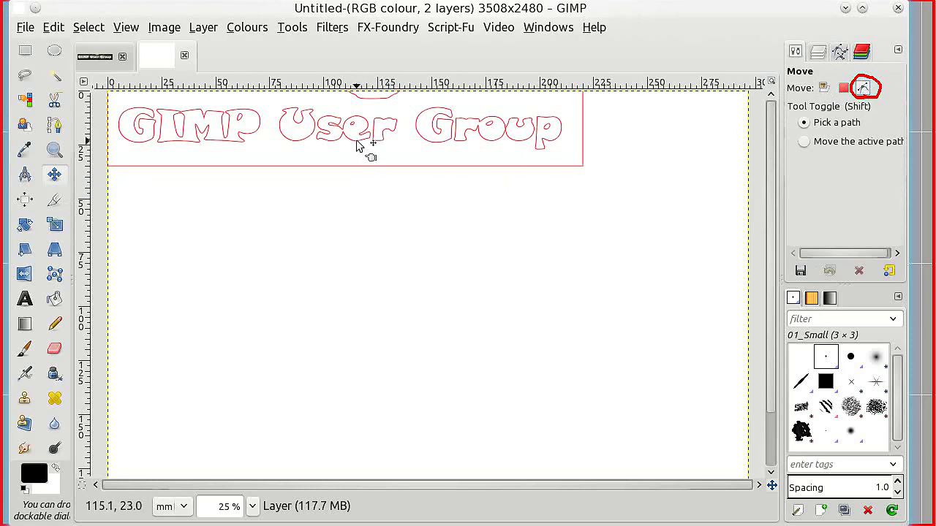
pyautogui.moveTo(357, 145); pyautogui.dragTo(429, 272)
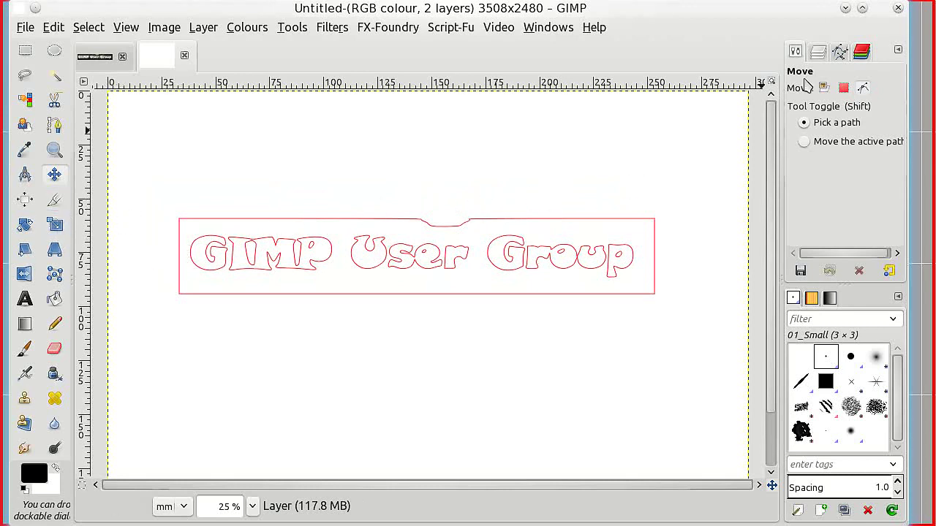
pyautogui.click(840, 55)
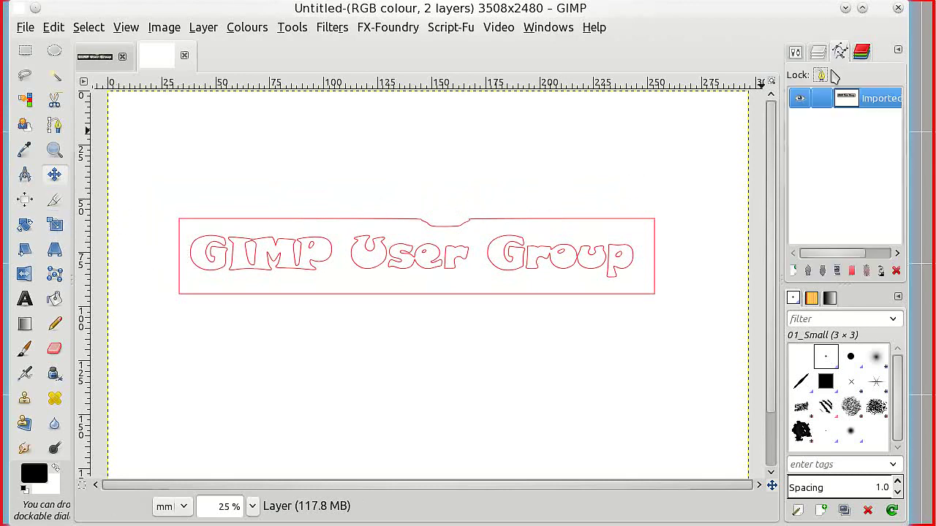
pyautogui.click(799, 99)
pyautogui.click(799, 99)
pyautogui.click(798, 99)
pyautogui.click(798, 99)
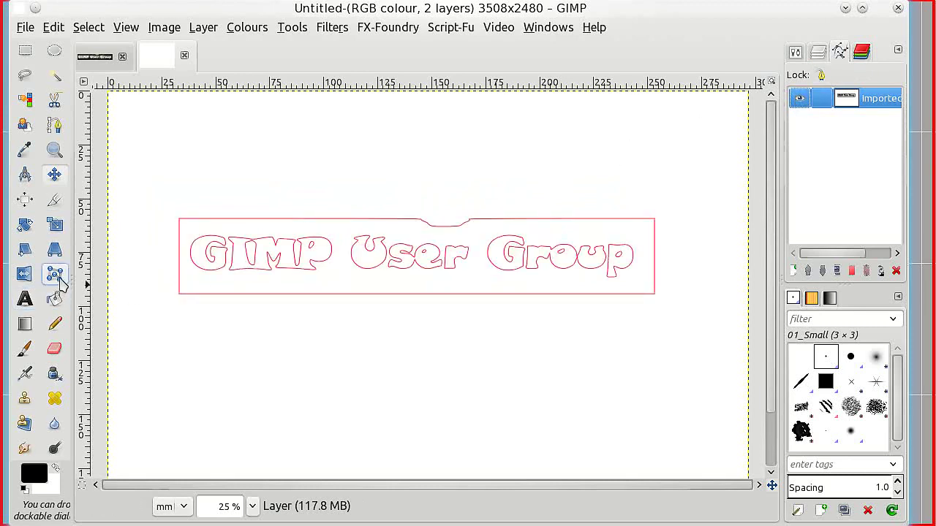
# Load the lettering path into the Paths tool so its anchor points show
pyautogui.click(58, 127)
pyautogui.click(798, 53)
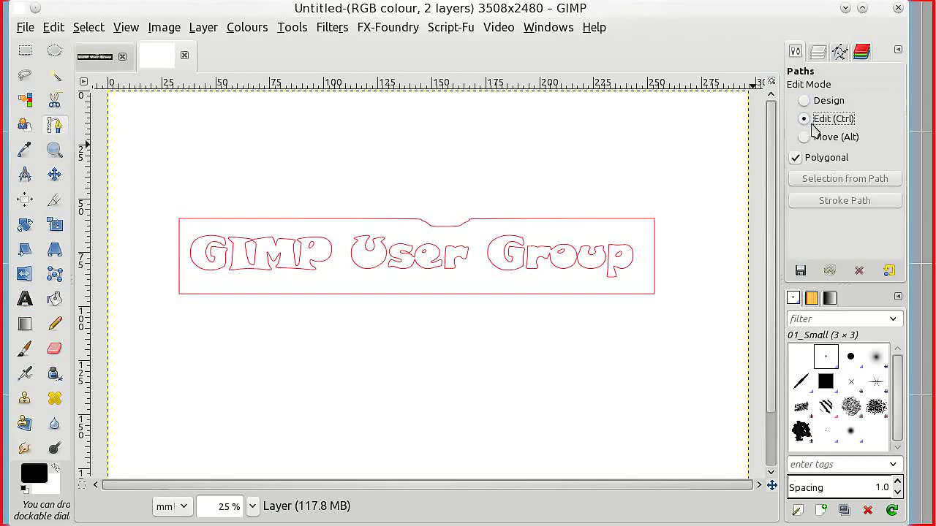
pyautogui.moveTo(859, 126); pyautogui.dragTo(815, 109)
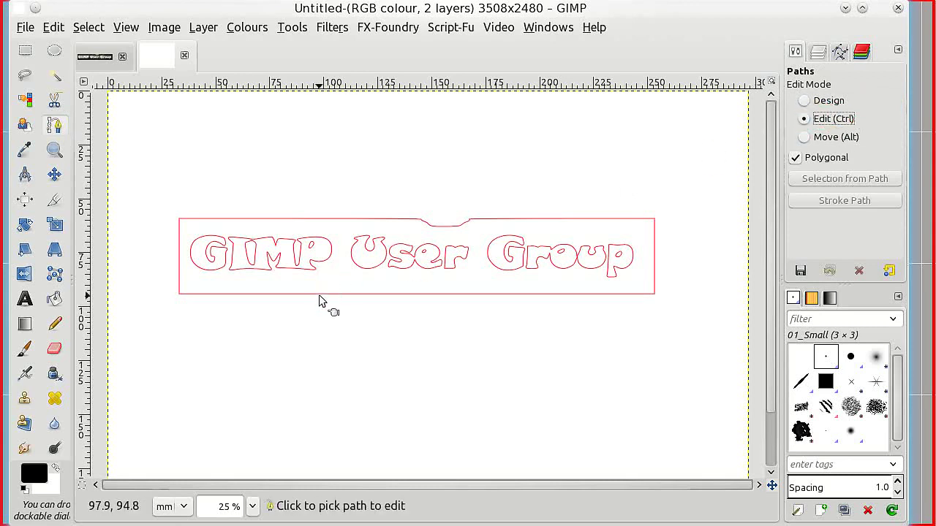
pyautogui.press('ctrl')
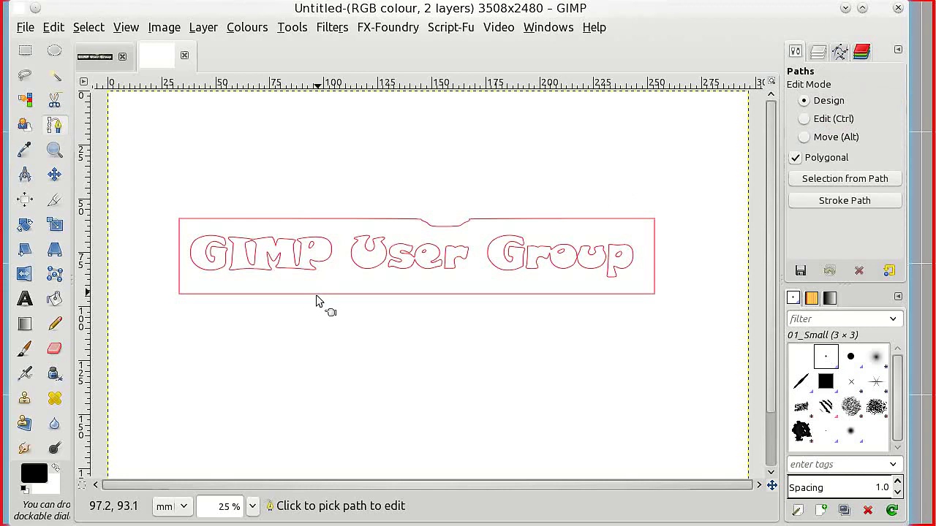
pyautogui.click(316, 302)
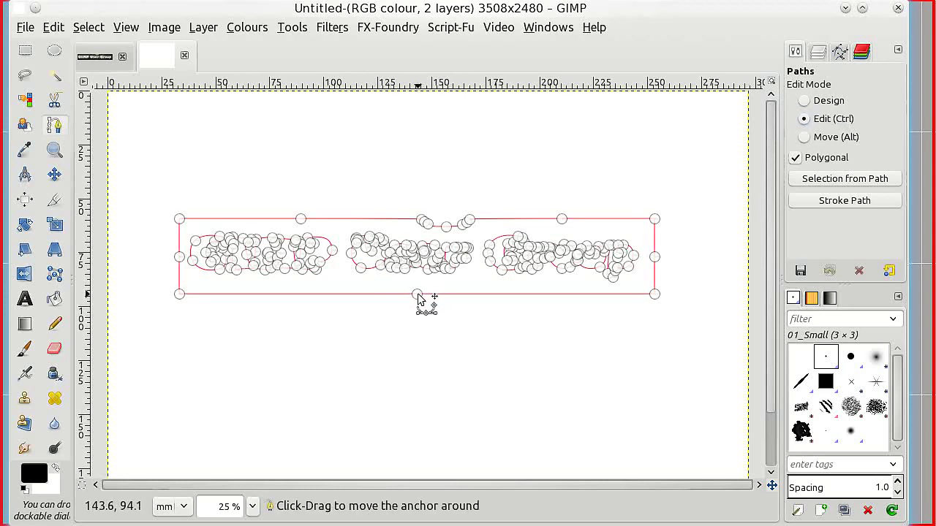
# Delete the rectangular frame's bottom, left and right anchors, including all four corners
pyautogui.moveTo(418, 296); pyautogui.dragTo(419, 321)
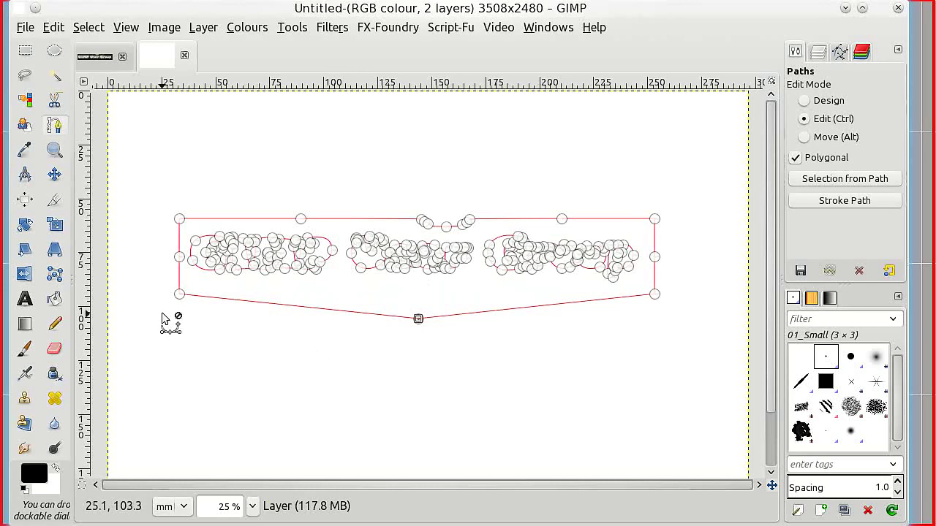
pyautogui.keyDown('ctrl'); pyautogui.keyDown('shift'); pyautogui.click(418, 320); pyautogui.keyUp('shift'); pyautogui.keyUp('ctrl')
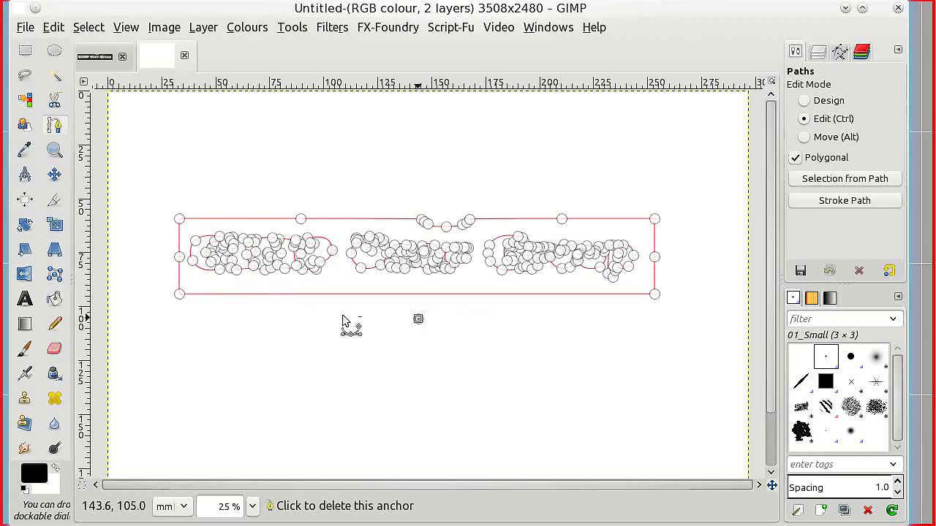
pyautogui.keyDown('ctrl'); pyautogui.keyDown('shift'); pyautogui.click(179, 295); pyautogui.keyUp('shift'); pyautogui.keyUp('ctrl')
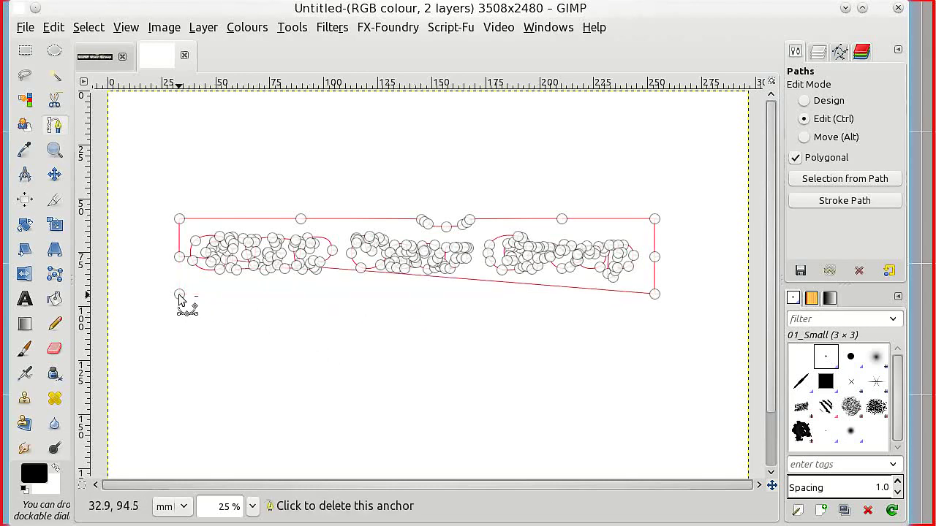
pyautogui.keyDown('ctrl'); pyautogui.keyDown('shift'); pyautogui.click(180, 255); pyautogui.keyUp('shift'); pyautogui.keyUp('ctrl')
pyautogui.keyDown('ctrl'); pyautogui.keyDown('shift'); pyautogui.click(179, 220); pyautogui.keyUp('shift'); pyautogui.keyUp('ctrl')
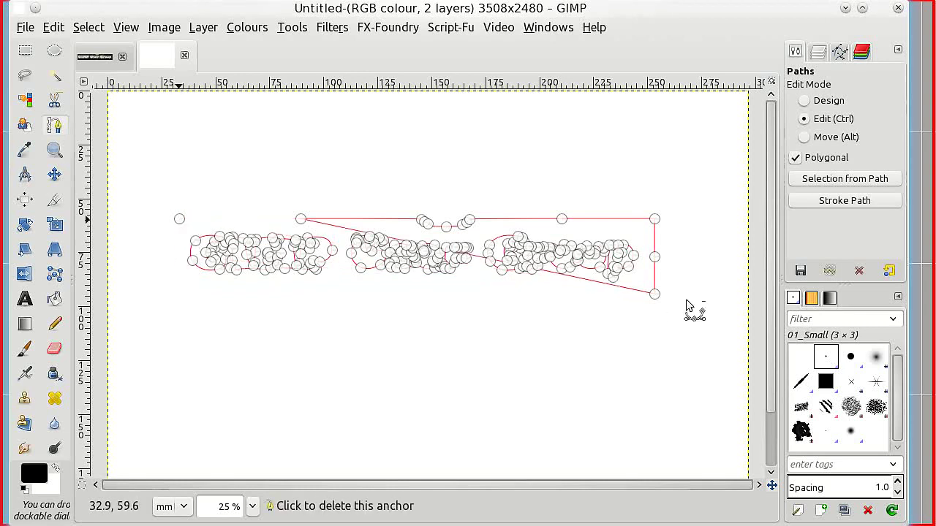
pyautogui.keyDown('ctrl'); pyautogui.keyDown('shift'); pyautogui.click(658, 296); pyautogui.keyUp('shift'); pyautogui.keyUp('ctrl')
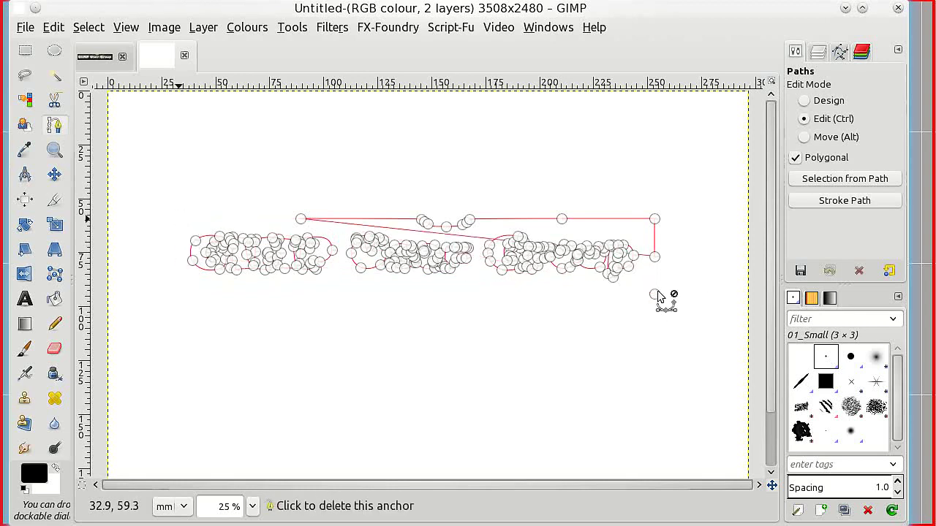
pyautogui.keyDown('ctrl'); pyautogui.keyDown('shift'); pyautogui.click(657, 253); pyautogui.keyUp('shift'); pyautogui.keyUp('ctrl')
pyautogui.keyDown('ctrl'); pyautogui.keyDown('shift'); pyautogui.click(653, 219); pyautogui.keyUp('shift'); pyautogui.keyUp('ctrl')
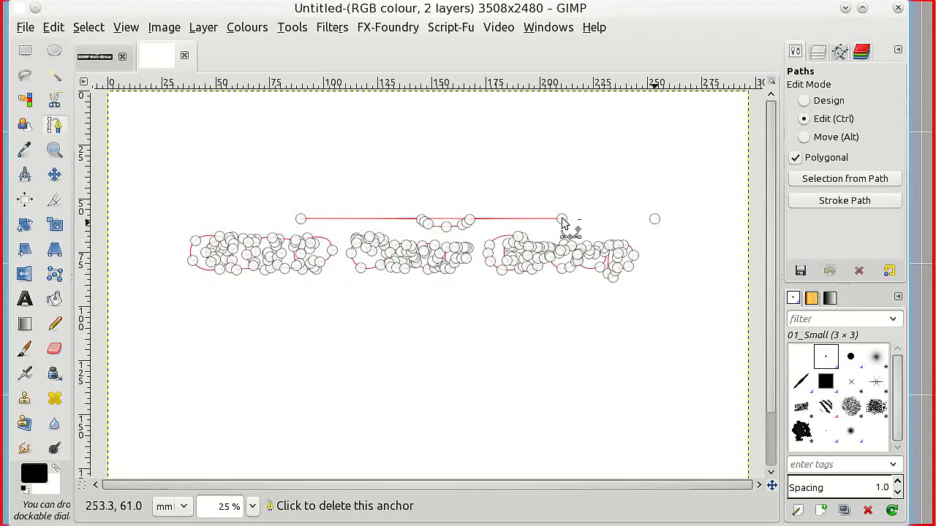
# Delete the remaining anchors along the frame's top edge and its notch
pyautogui.keyDown('ctrl'); pyautogui.keyDown('shift'); pyautogui.click(562, 220); pyautogui.keyUp('shift'); pyautogui.keyUp('ctrl')
pyautogui.keyDown('ctrl'); pyautogui.keyDown('shift'); pyautogui.click(469, 221); pyautogui.keyUp('shift'); pyautogui.keyUp('ctrl')
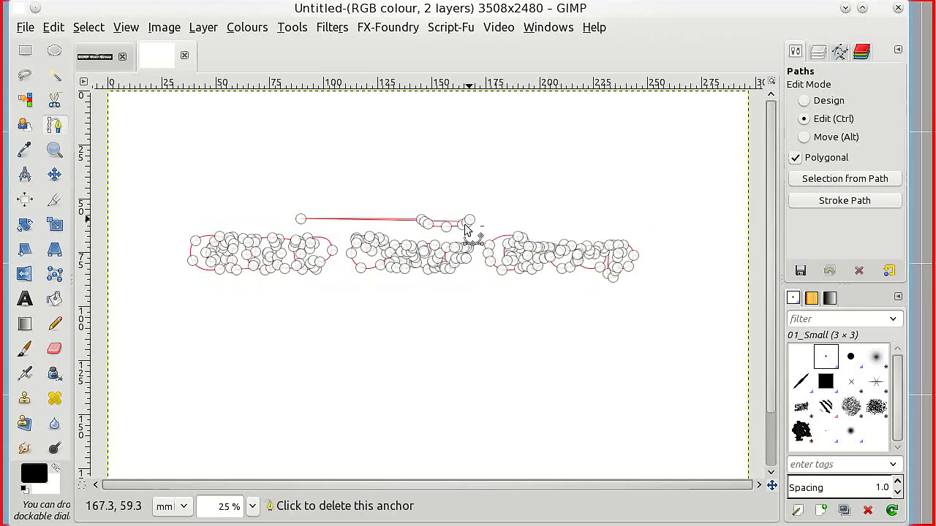
pyautogui.keyDown('ctrl'); pyautogui.keyDown('shift'); pyautogui.click(466, 225); pyautogui.keyUp('shift'); pyautogui.keyUp('ctrl')
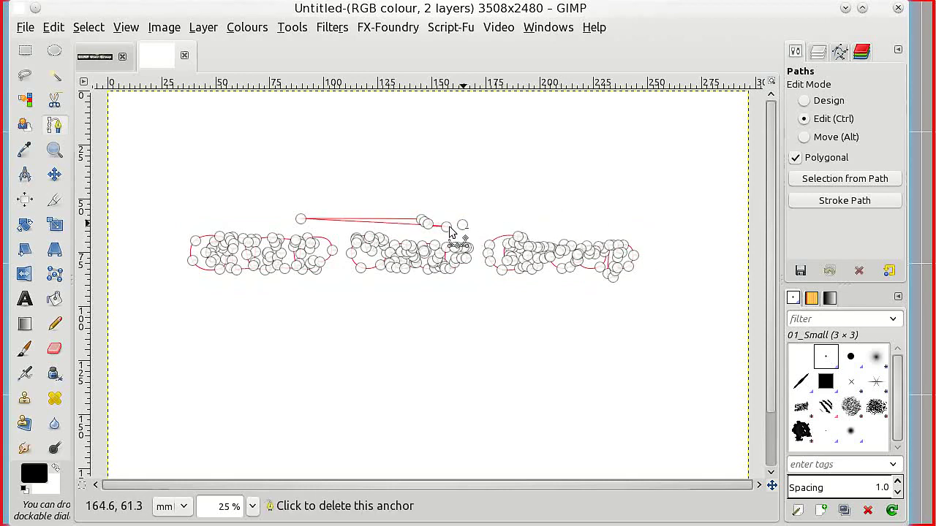
pyautogui.keyDown('ctrl'); pyautogui.keyDown('shift'); pyautogui.click(444, 225); pyautogui.keyUp('shift'); pyautogui.keyUp('ctrl')
pyautogui.keyDown('ctrl'); pyautogui.keyDown('shift'); pyautogui.click(426, 222); pyautogui.keyUp('shift'); pyautogui.keyUp('ctrl')
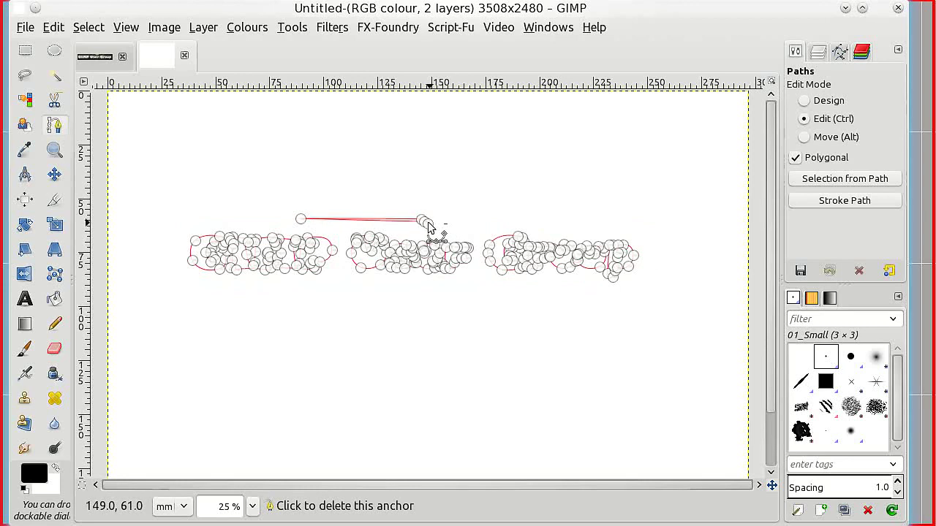
pyautogui.keyDown('ctrl'); pyautogui.keyDown('shift'); pyautogui.click(424, 221); pyautogui.keyUp('shift'); pyautogui.keyUp('ctrl')
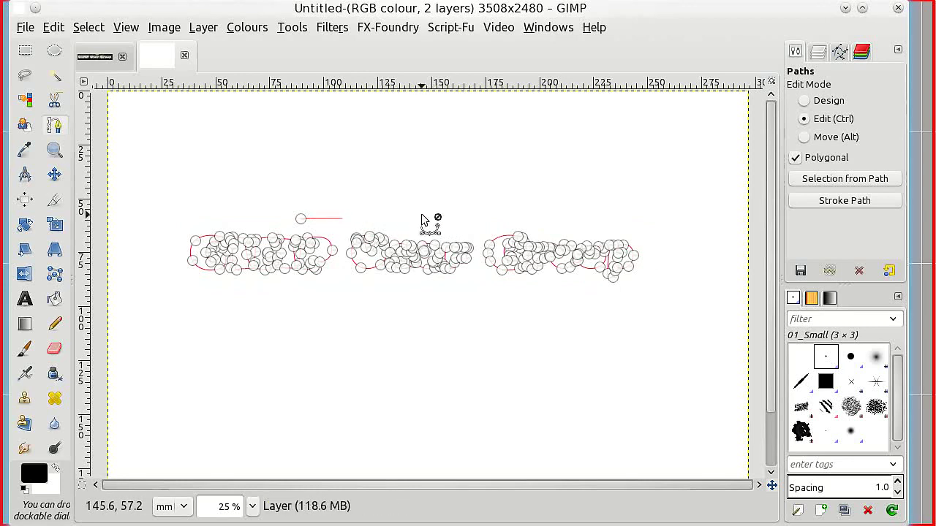
pyautogui.keyDown('ctrl'); pyautogui.keyDown('shift'); pyautogui.click(309, 218); pyautogui.keyUp('shift'); pyautogui.keyUp('ctrl')
pyautogui.keyDown('ctrl'); pyautogui.keyDown('shift'); pyautogui.click(302, 218); pyautogui.keyUp('shift'); pyautogui.keyUp('ctrl')
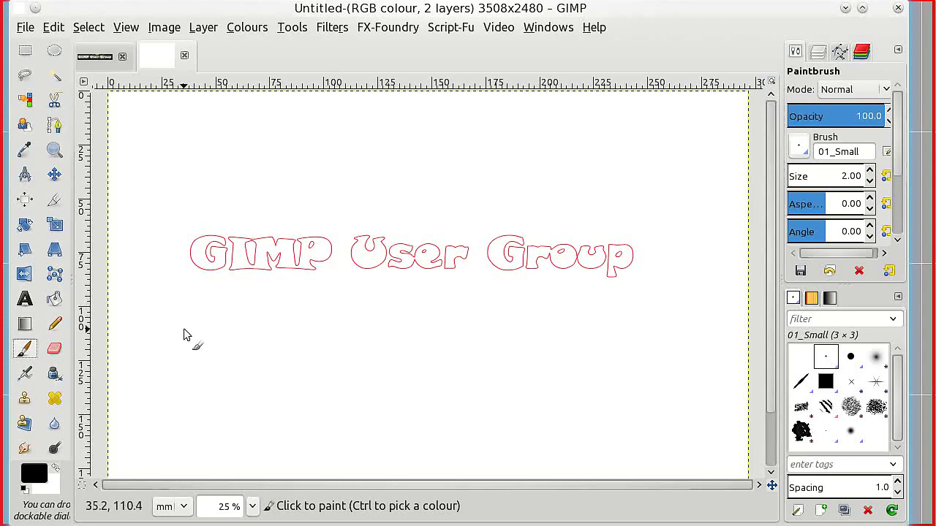
# Scale the lettering layer up to 4780x3432 pixels so it spans the A4 page width
pyautogui.click(58, 226)
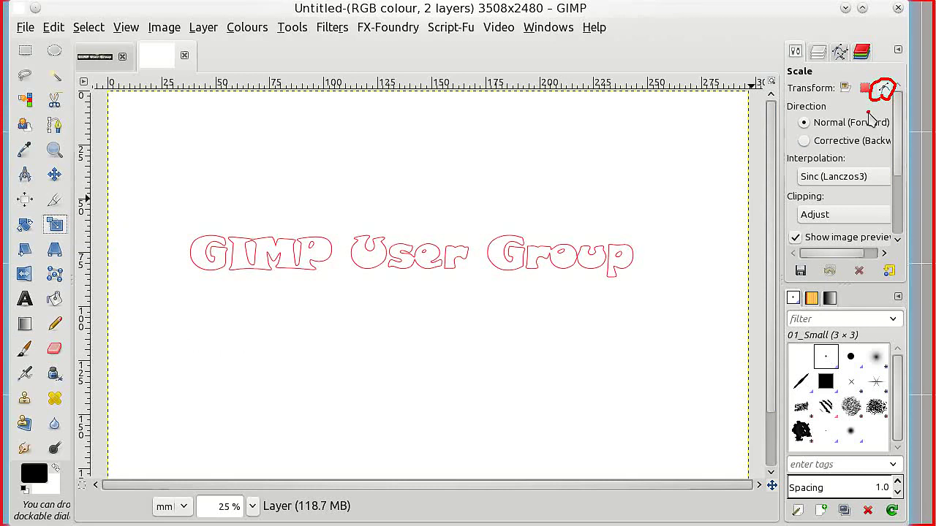
pyautogui.click(363, 257)
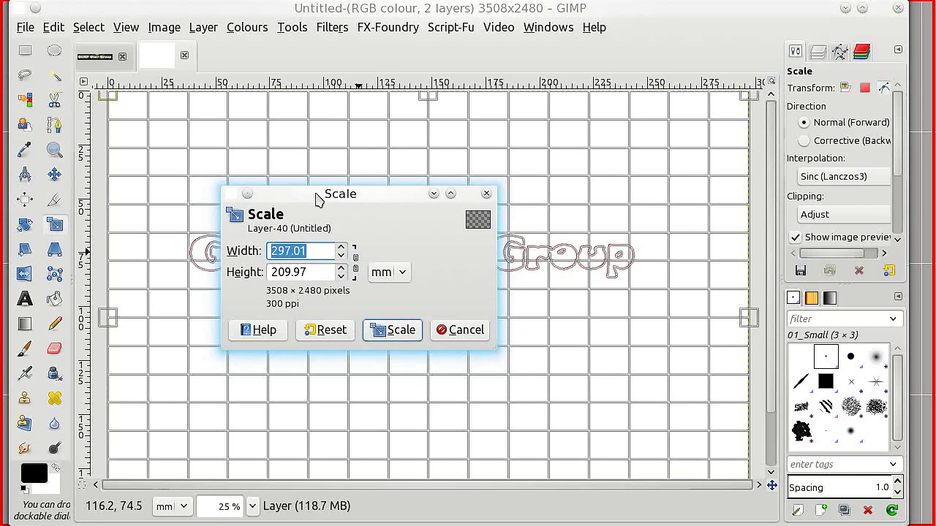
pyautogui.moveTo(318, 198); pyautogui.dragTo(107, 119)
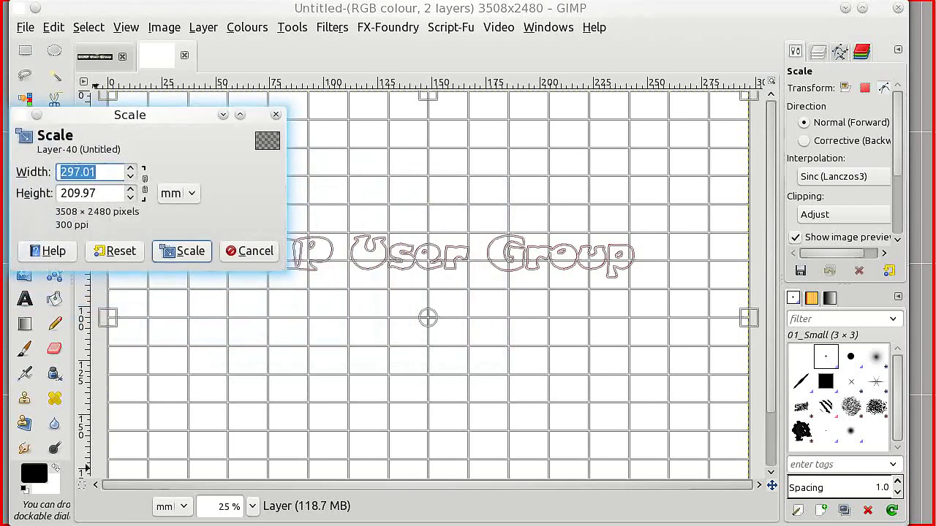
pyautogui.click(252, 507)
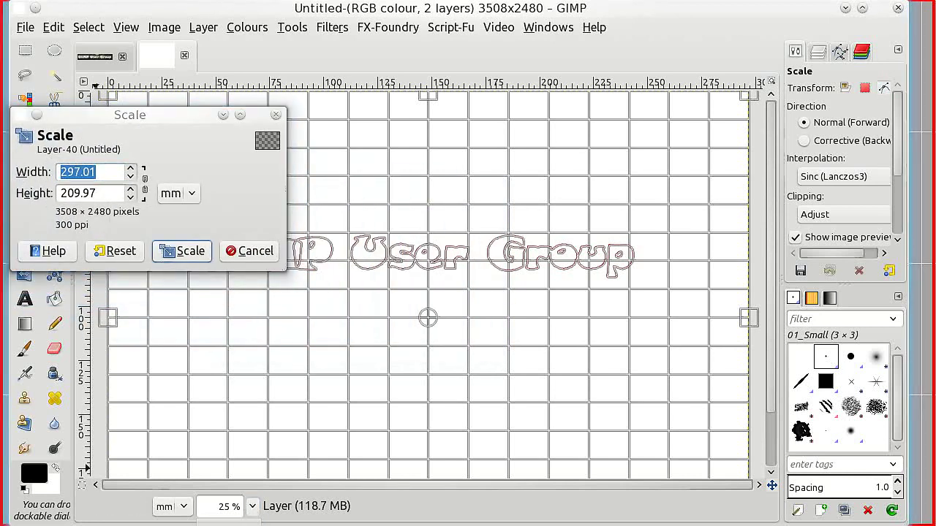
pyautogui.click(227, 516)
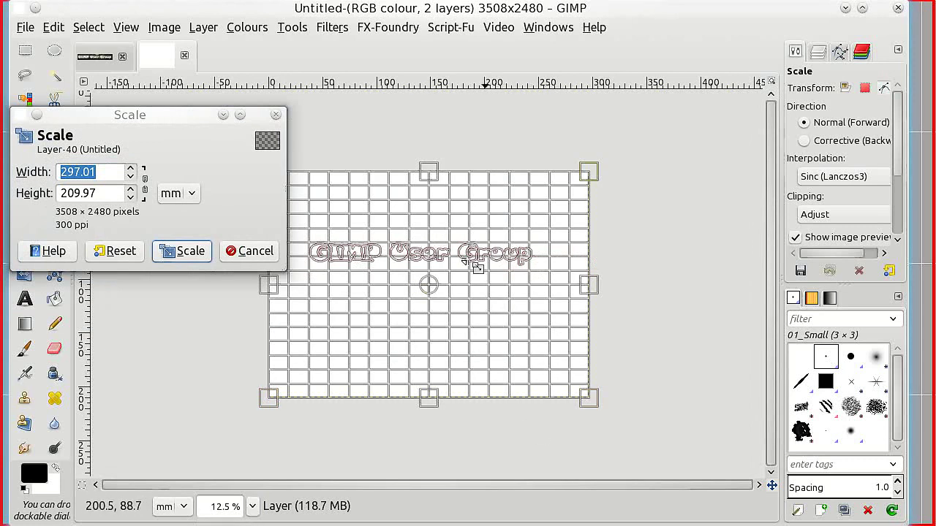
pyautogui.moveTo(602, 414); pyautogui.dragTo(722, 505)
pyautogui.moveTo(488, 329); pyautogui.dragTo(438, 326)
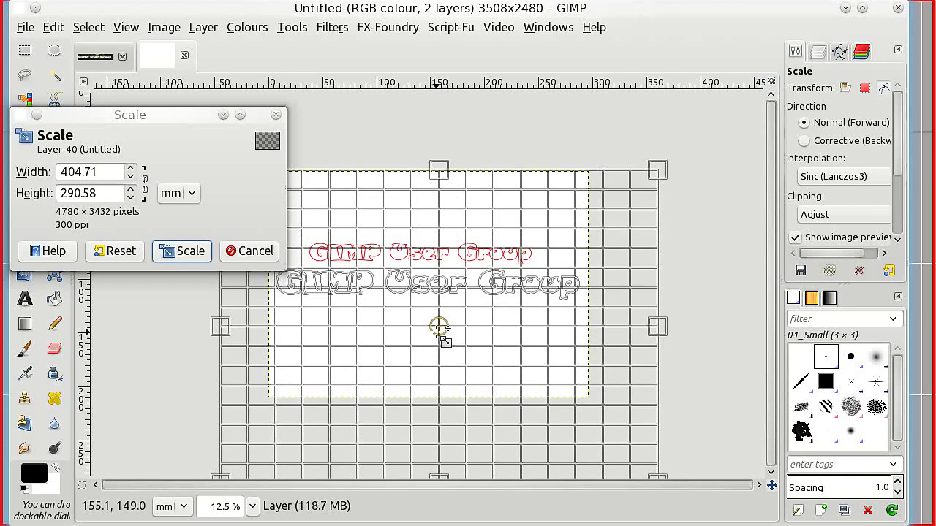
pyautogui.click(189, 252)
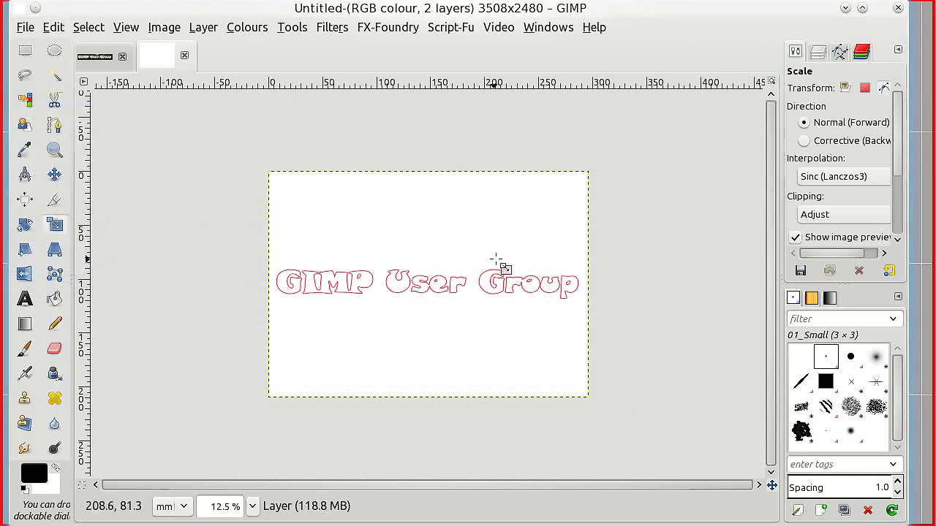
# Convert the Imported lettering path into a selection
pyautogui.click(841, 52)
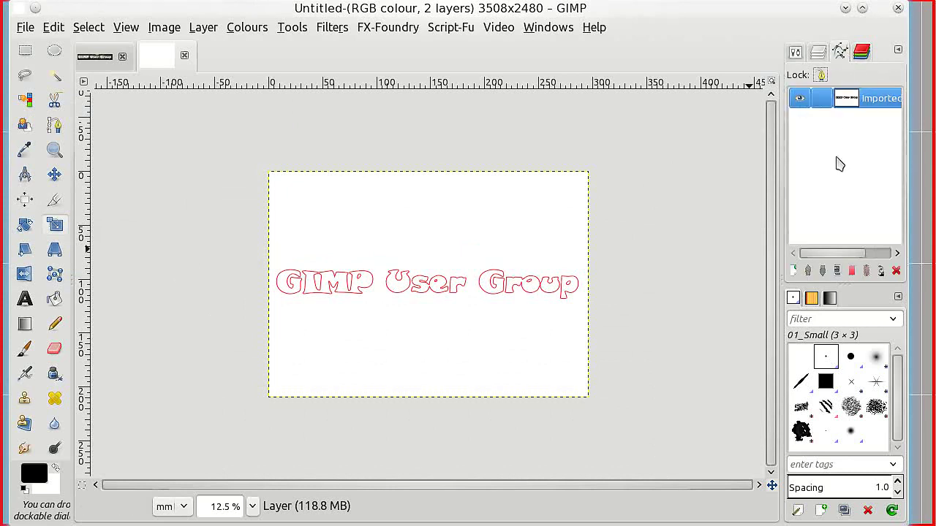
pyautogui.click(802, 97)
pyautogui.click(802, 97)
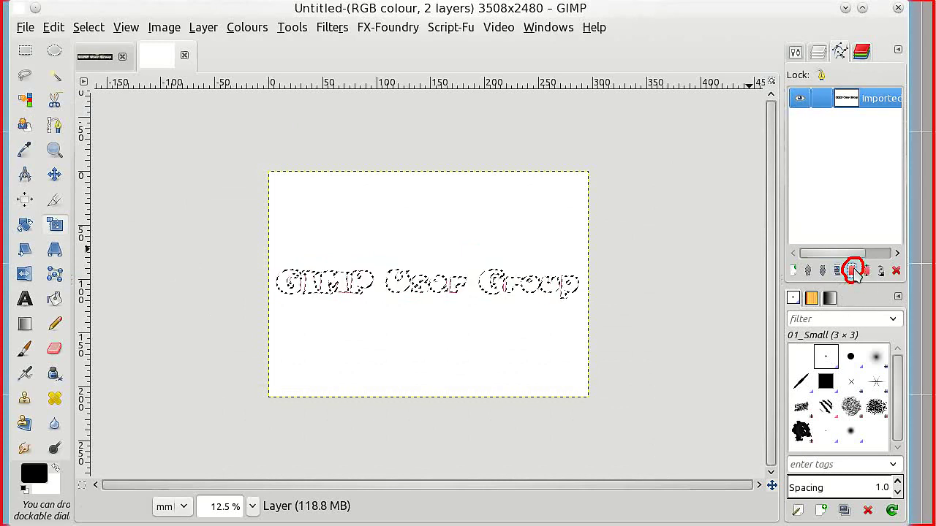
pyautogui.click(854, 272)
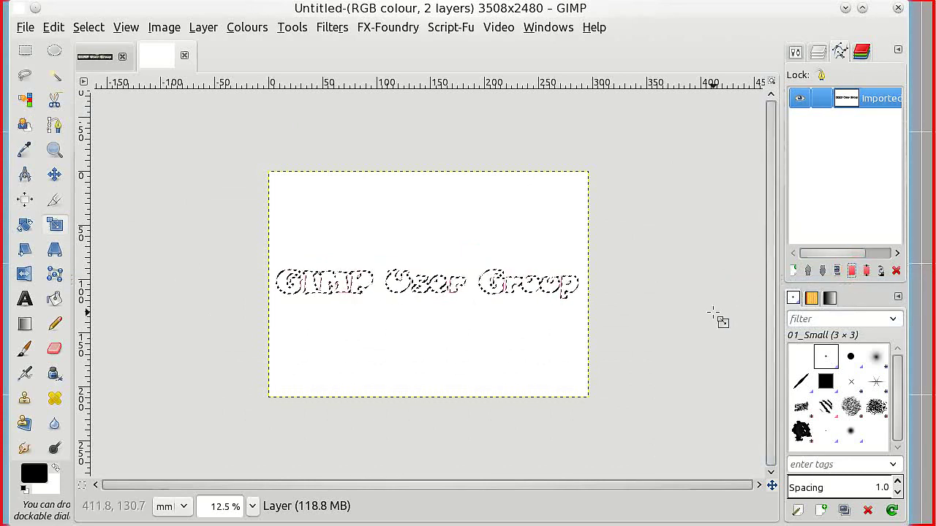
# Fill the selection with khaki d0cf9b, then reset the foreground colour to black
pyautogui.click(27, 476)
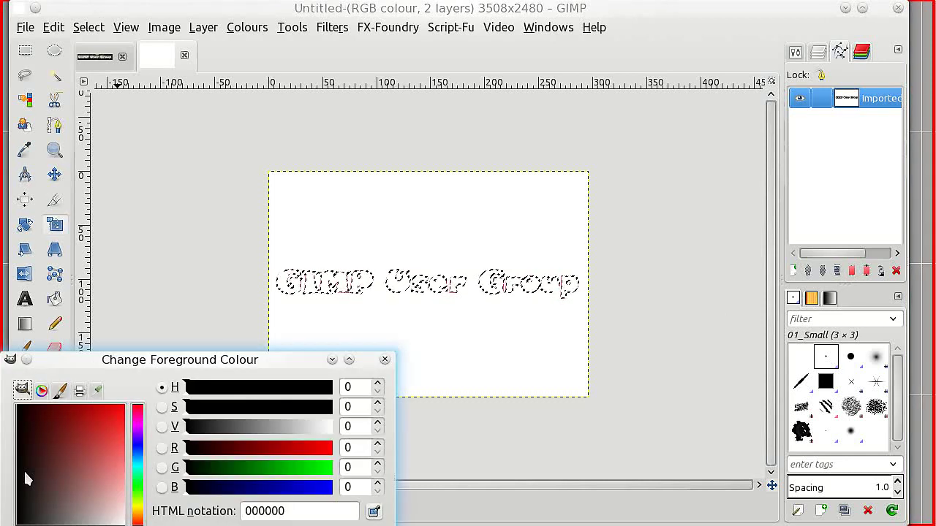
pyautogui.write('d0cf9b')
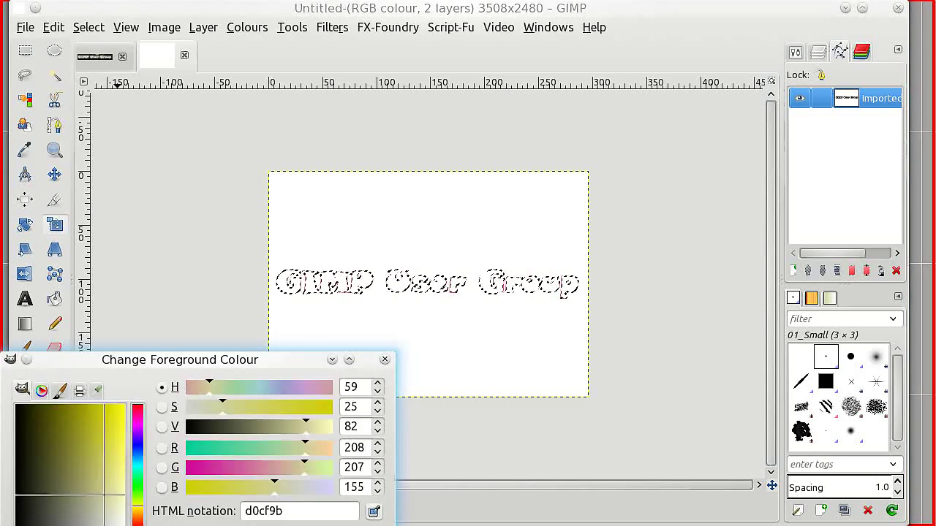
pyautogui.press('Return')
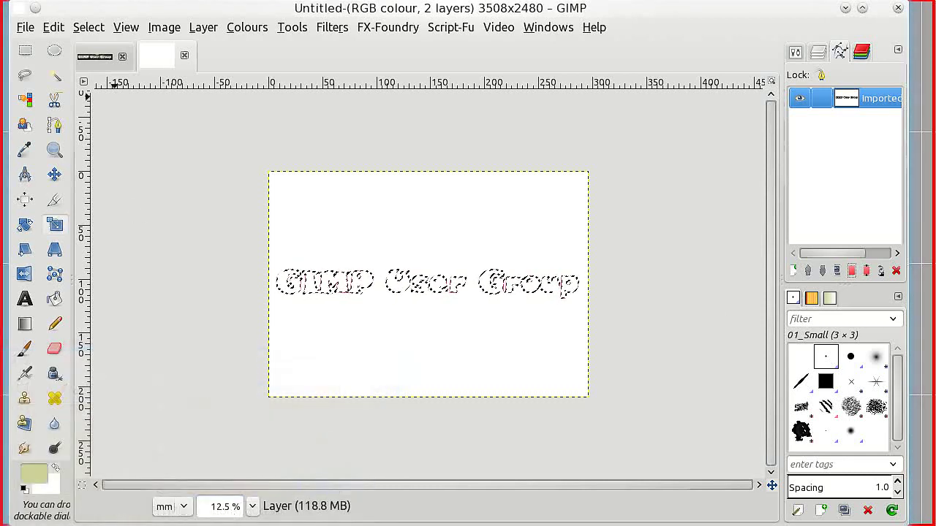
pyautogui.click(55, 28)
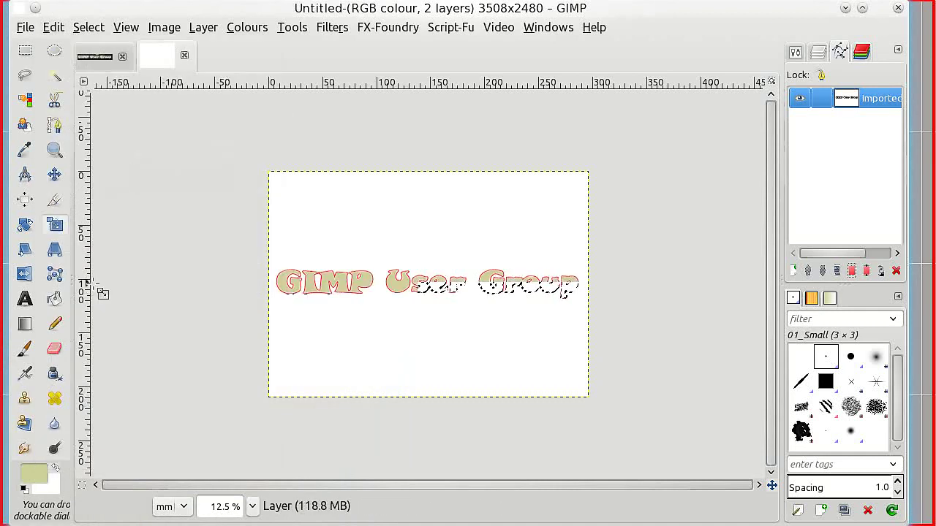
pyautogui.click(24, 490)
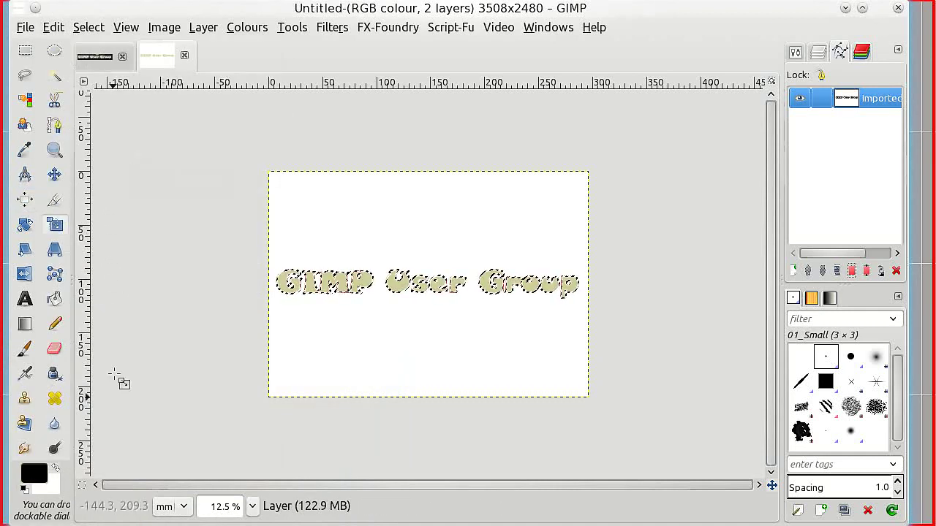
pyautogui.click(55, 29)
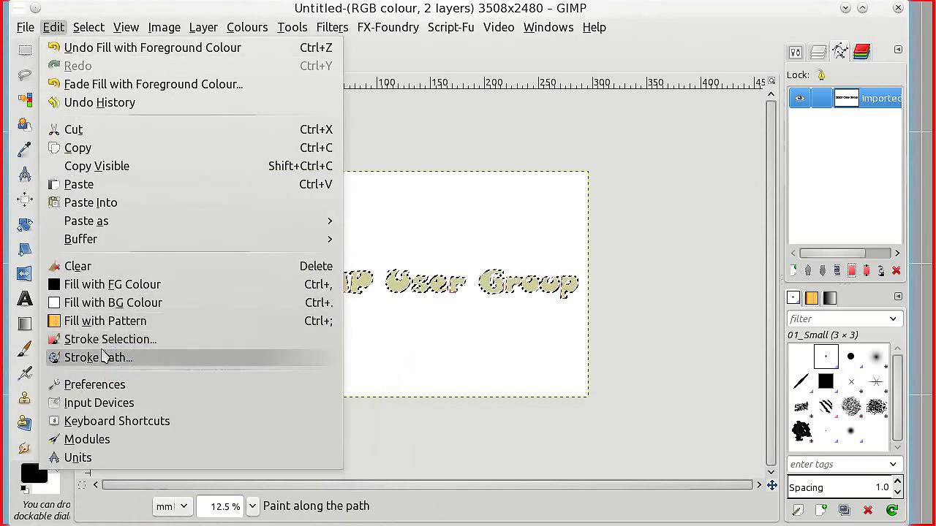
# Stroke the path with a 6 px black line, clear the selection and hide the path
pyautogui.click(103, 357)
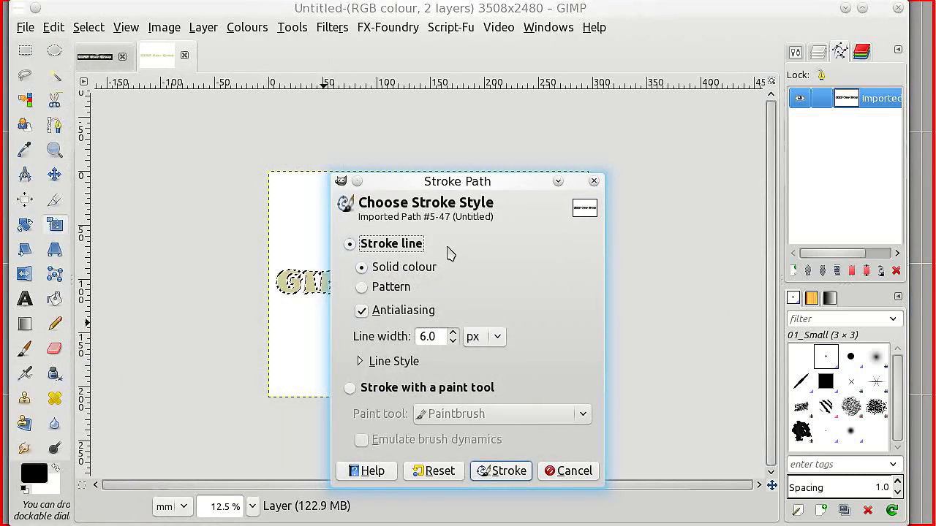
pyautogui.click(498, 468)
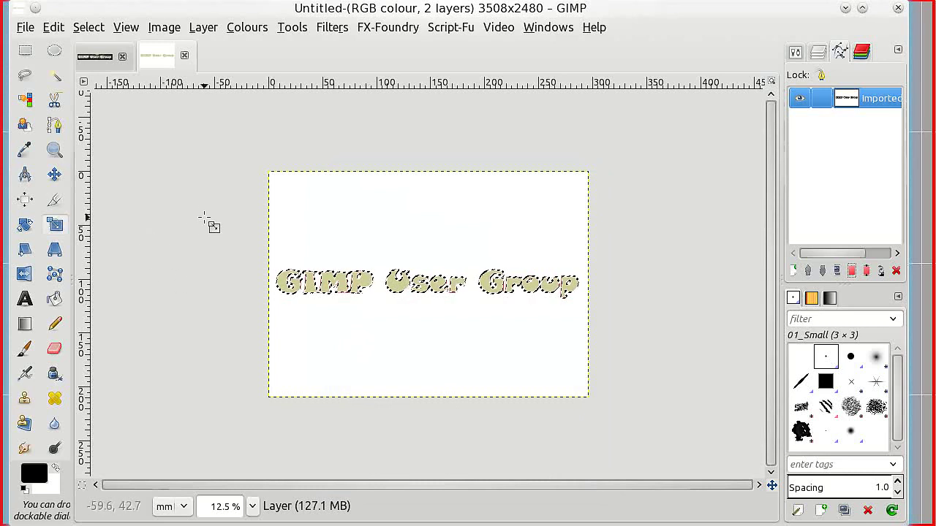
pyautogui.click(94, 29)
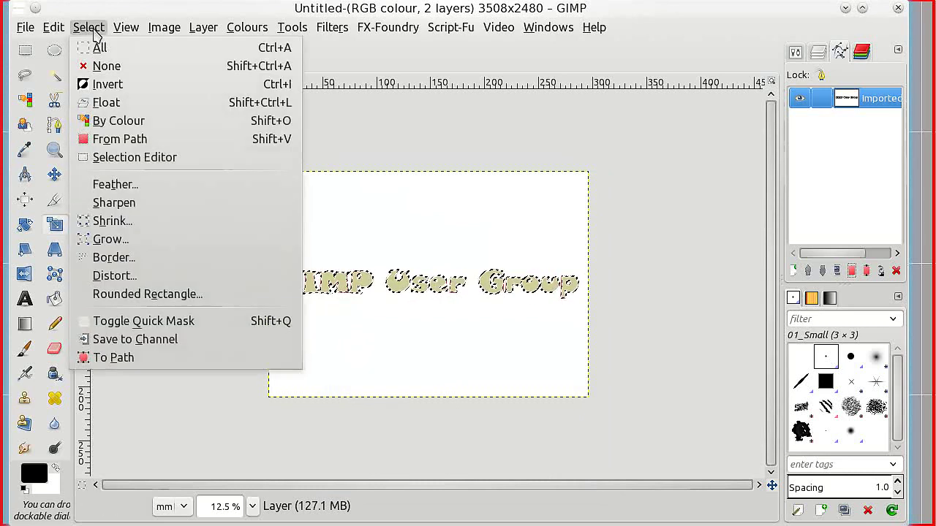
pyautogui.click(106, 66)
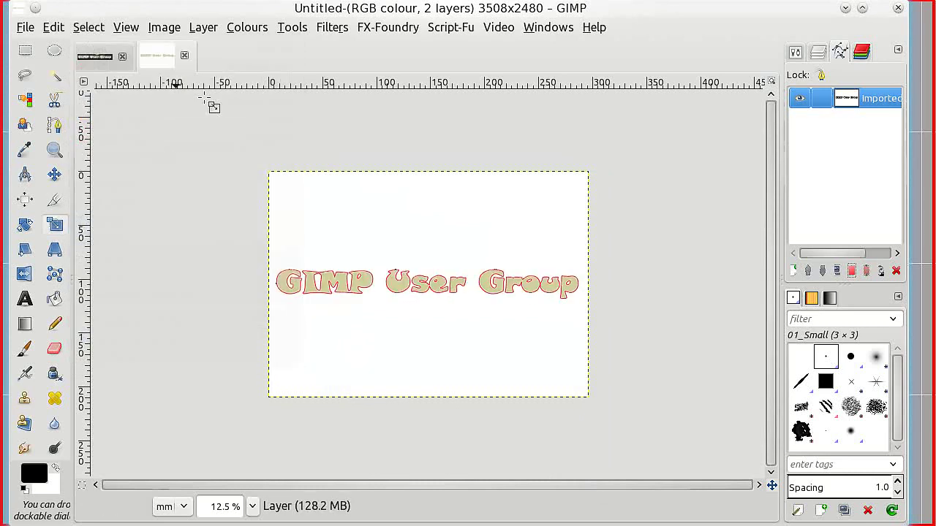
pyautogui.click(799, 101)
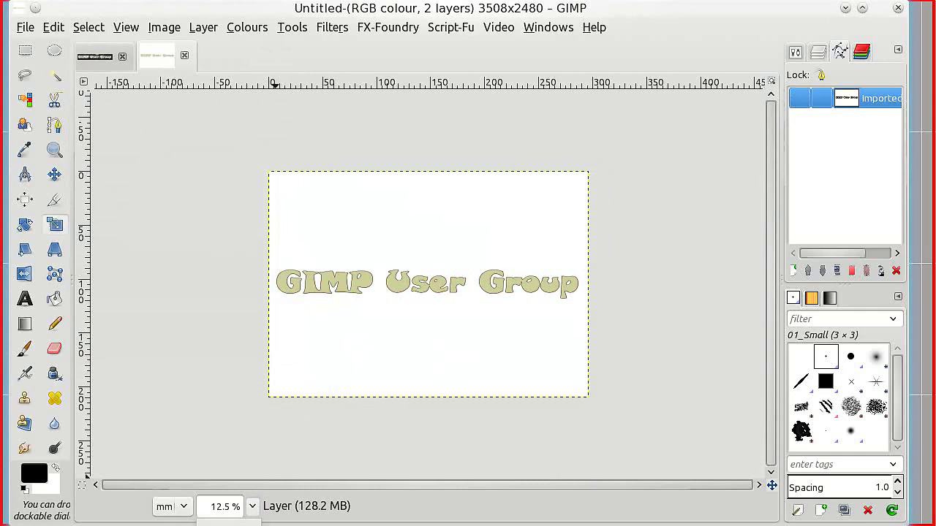
pyautogui.press('2')
pyautogui.click(336, 486)
pyautogui.moveTo(336, 486); pyautogui.dragTo(117, 488)
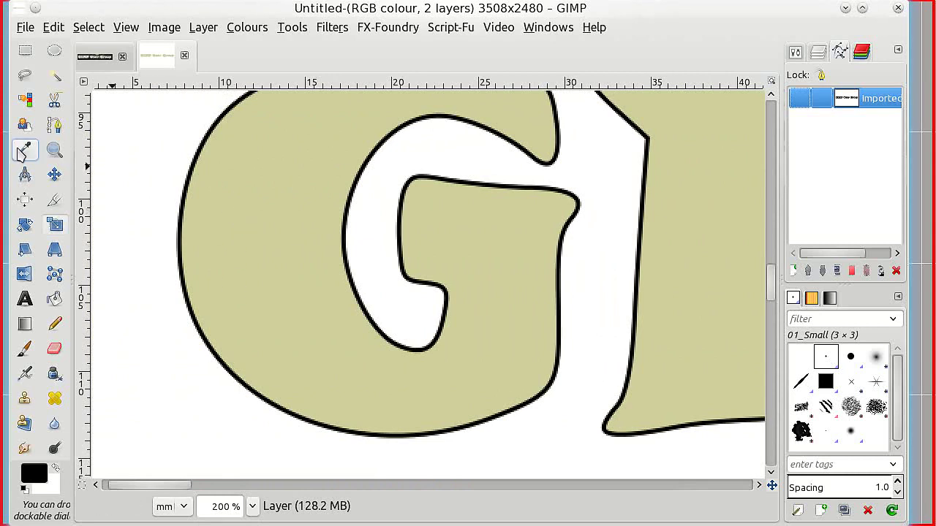
pyautogui.click(104, 59)
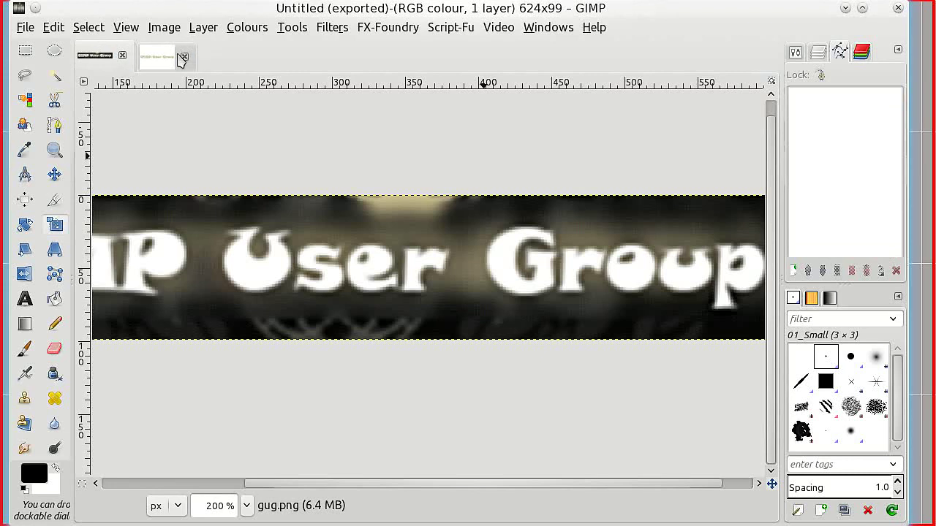
pyautogui.click(155, 60)
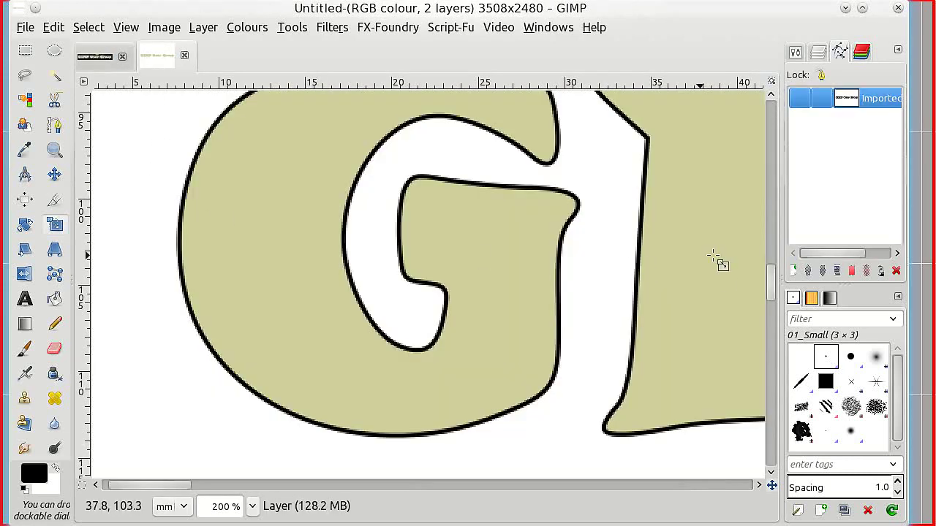
pyautogui.moveTo(773, 290)
pyautogui.mouseDown()
pyautogui.moveTo(772, 261)
pyautogui.moveTo(772, 284)
pyautogui.mouseUp()
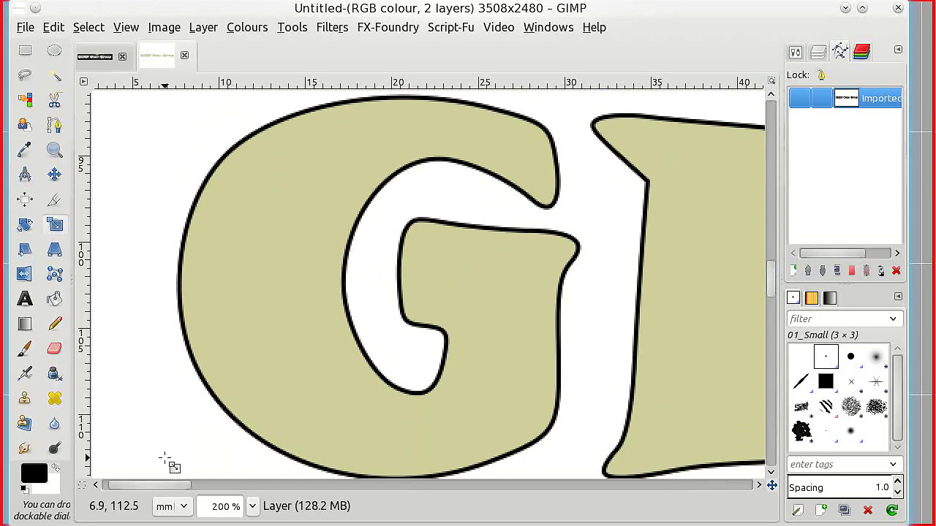
pyautogui.moveTo(163, 487); pyautogui.dragTo(211, 497)
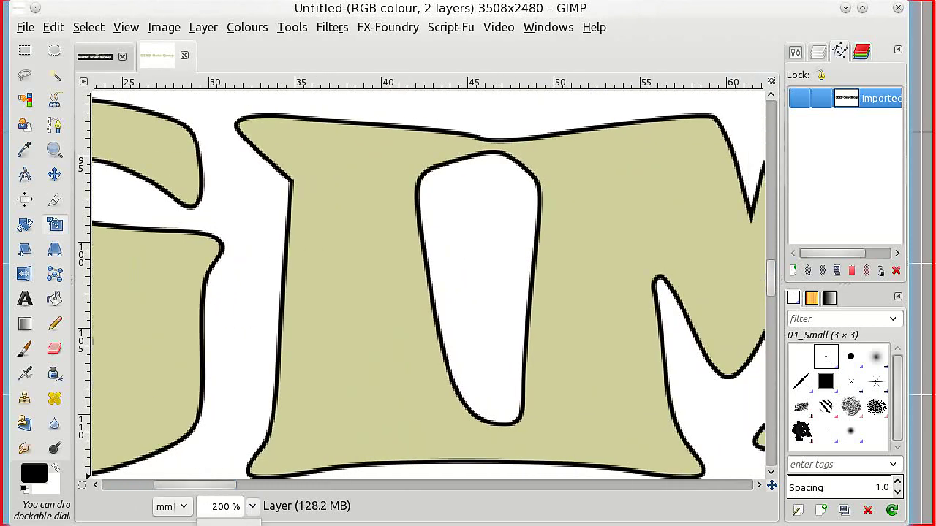
pyautogui.press('1')
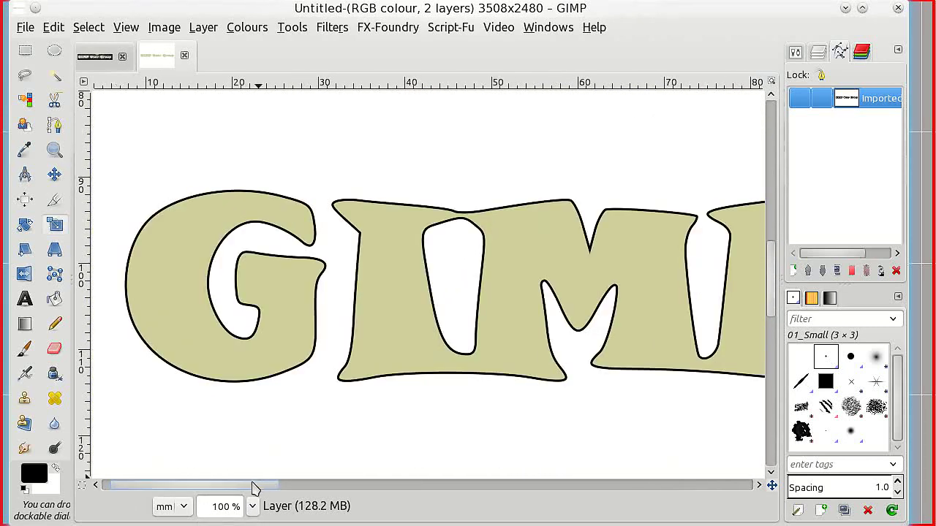